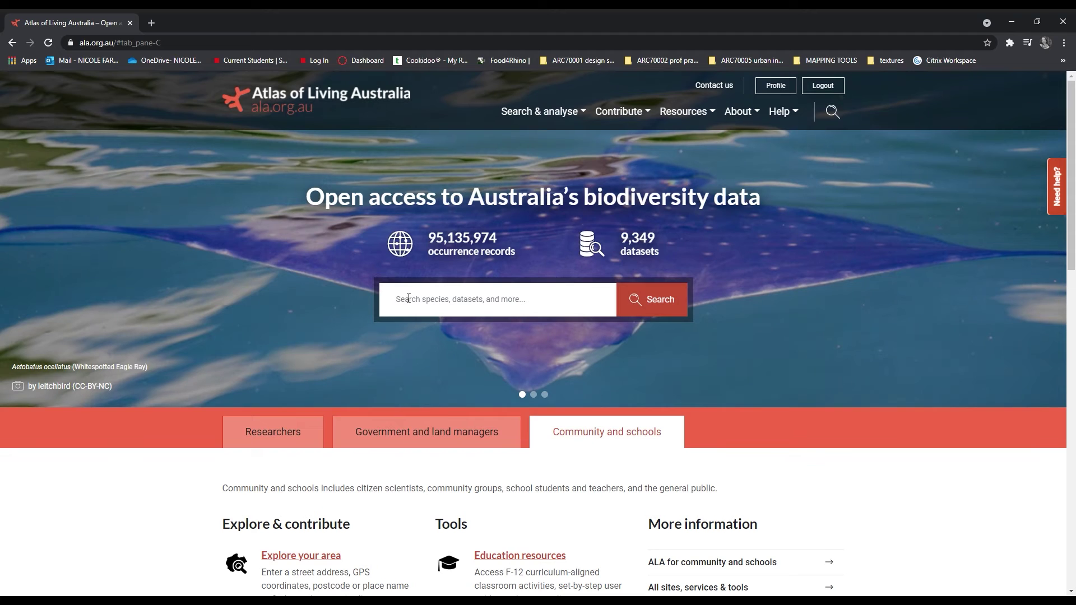
Search the atlas for "rosella" and open the species page for the Eastern Rosella, Platycercus (Violania) eximius.
left_click(442, 299)
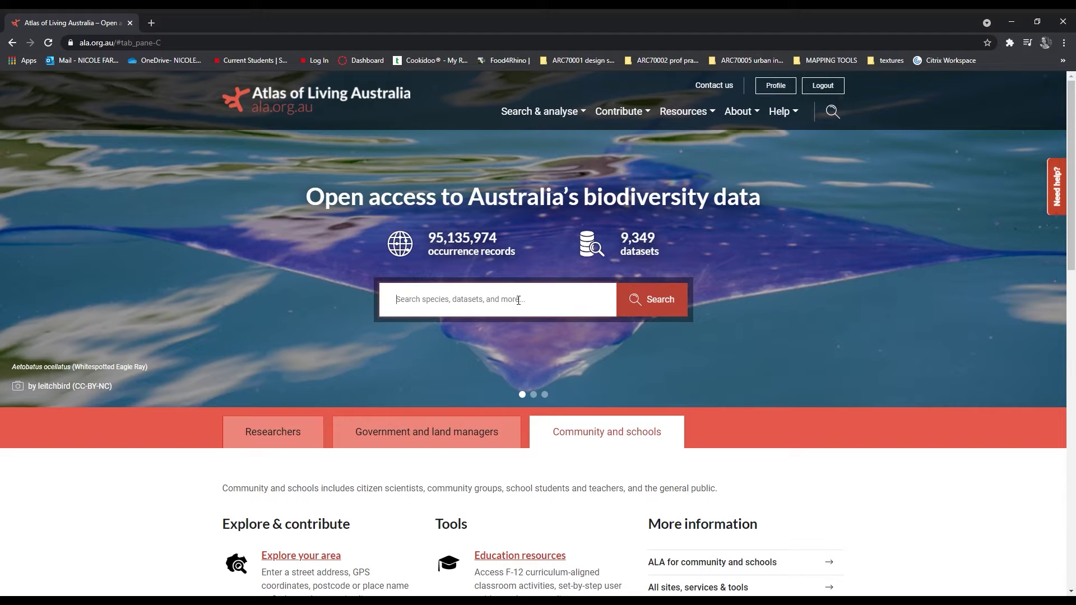
type("rosella")
key("Return")
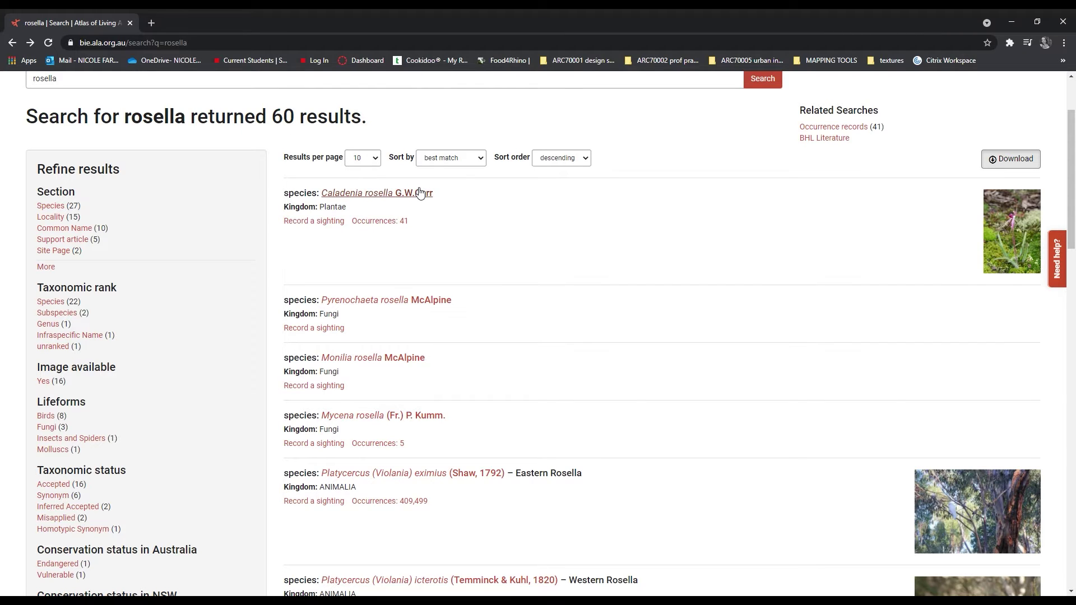
scroll(534, 215, "down", 2)
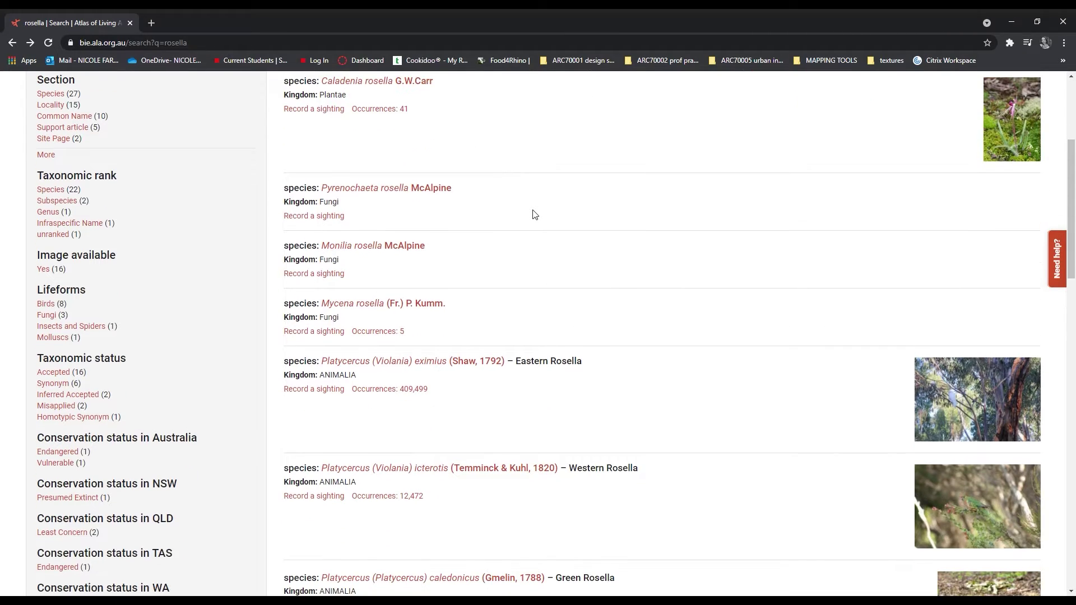
scroll(533, 216, "down", 1)
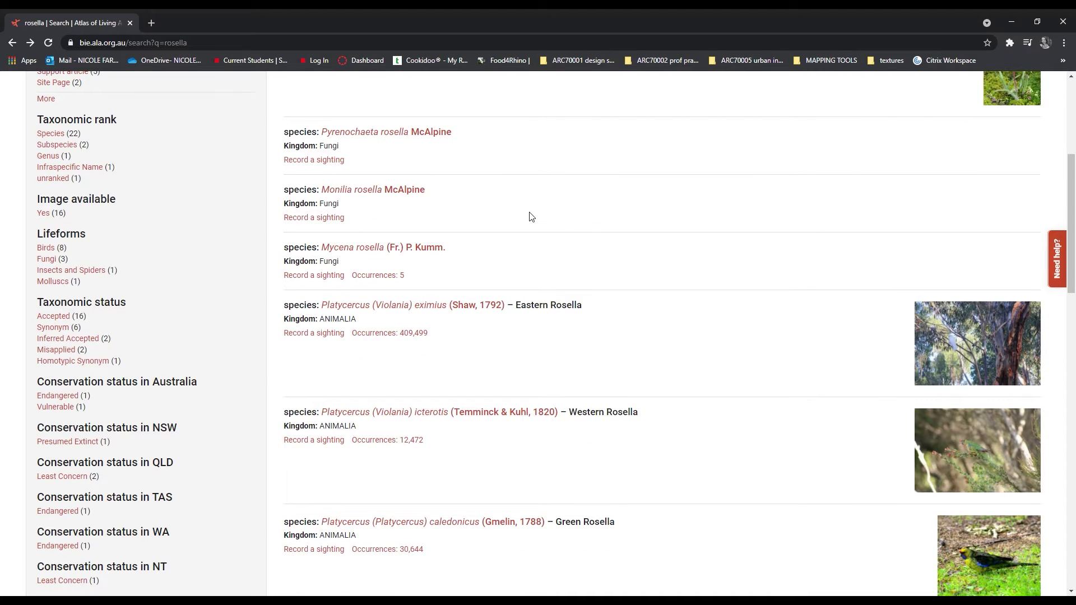
left_click(448, 309)
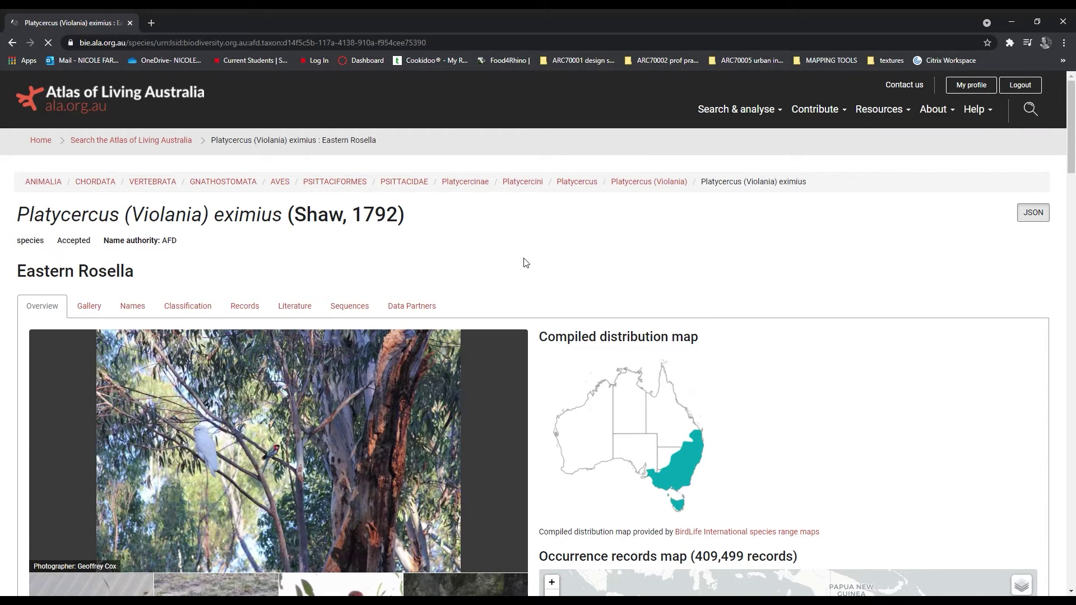
Highlight the genus name Platycercus and the common name Eastern Rosella in the species page heading.
scroll(526, 255, "down", 1)
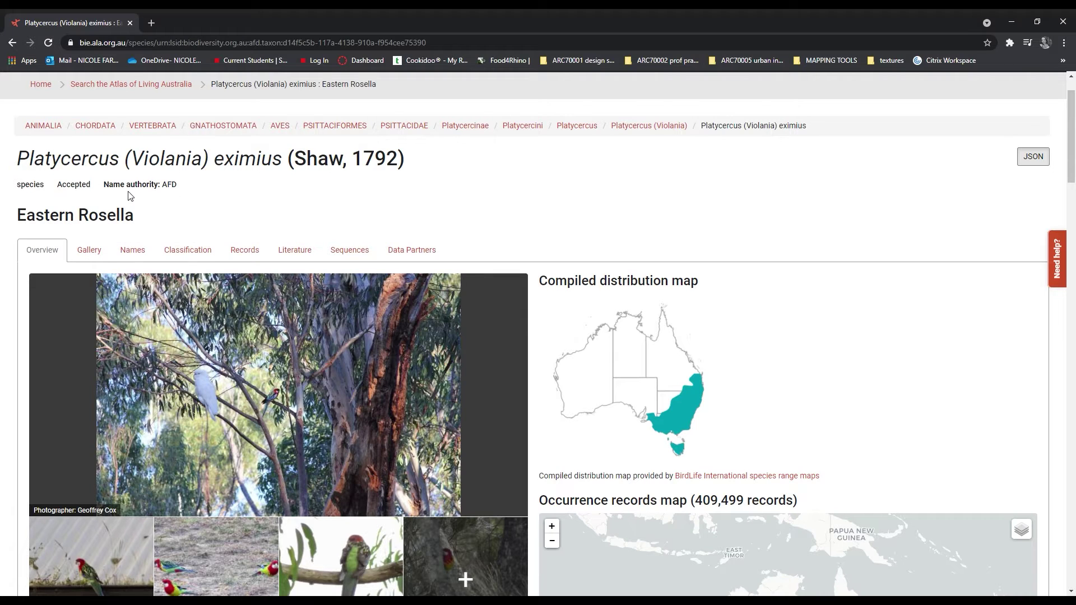
left_click_drag(16, 153, 123, 169)
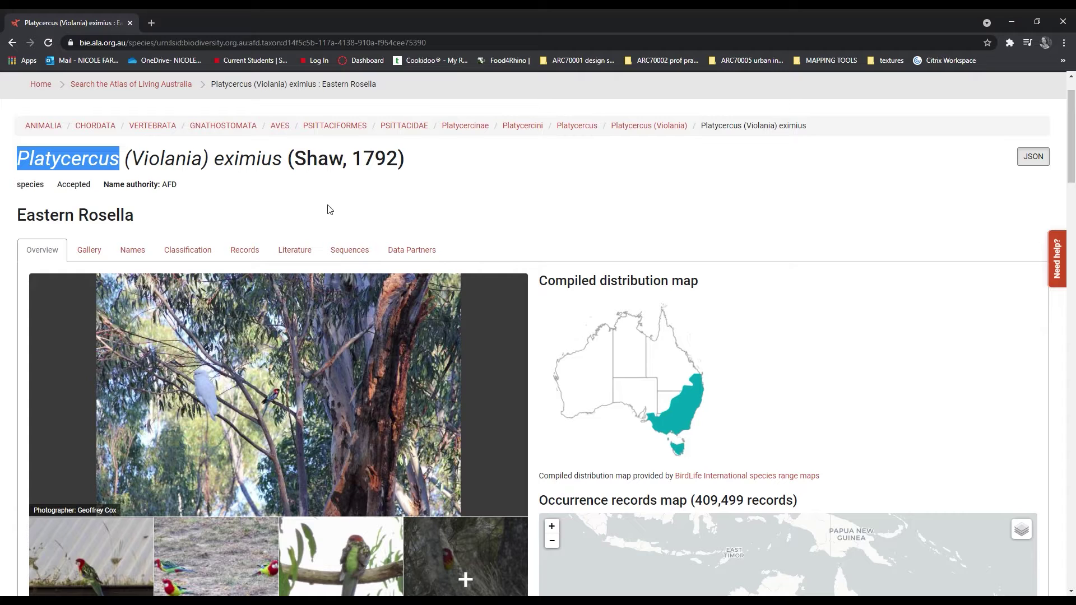
left_click_drag(163, 218, 14, 218)
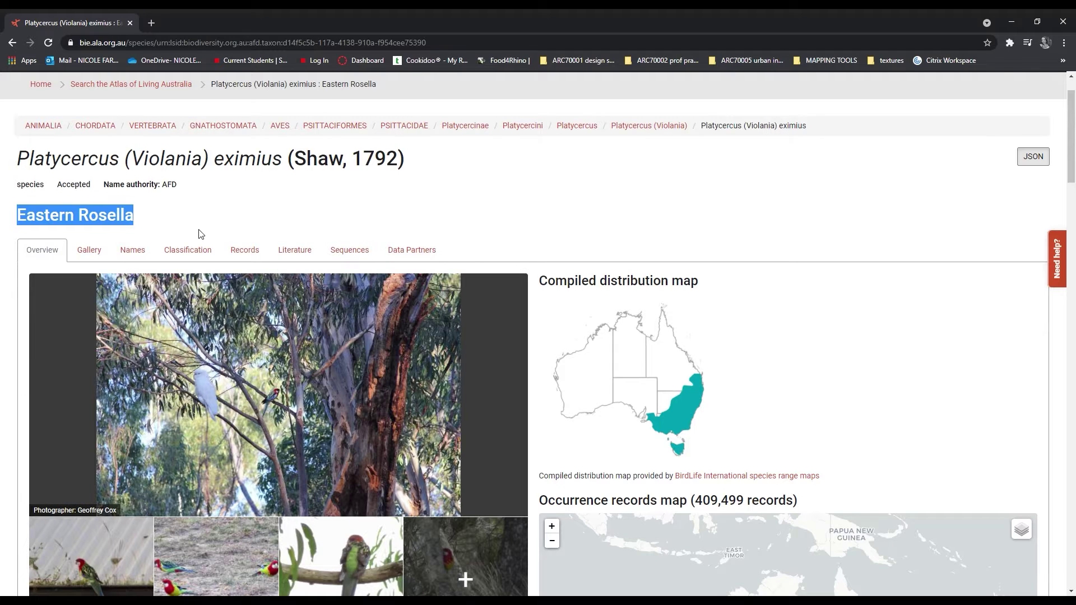
left_click_drag(191, 230, 186, 227)
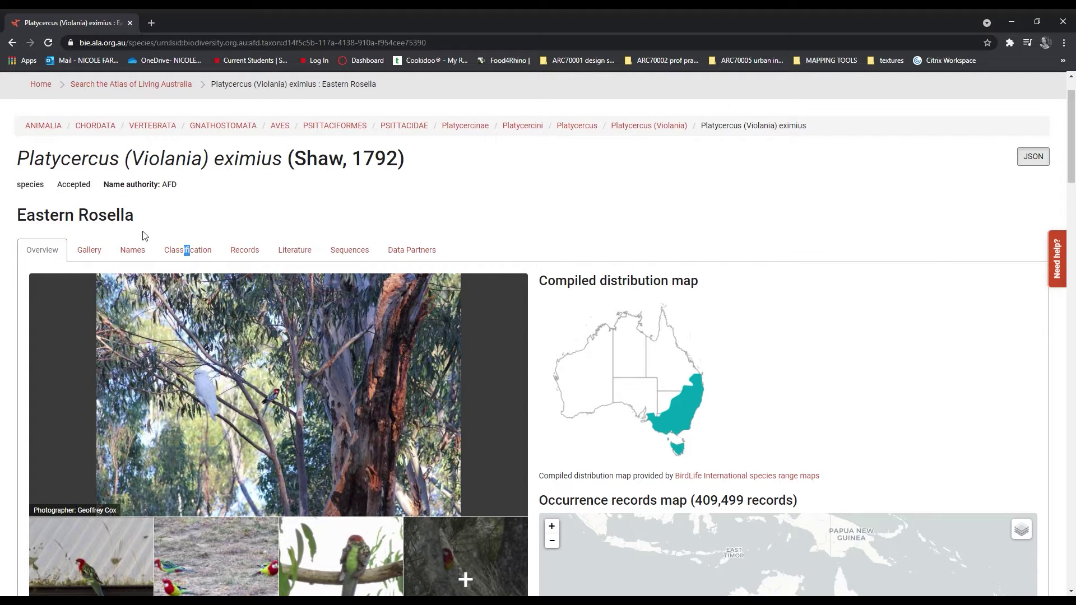
Review the species overview, including its photos, distribution and occurrence maps, field guide profile, bird traits and Queensland conservation status.
scroll(151, 224, "down", 2)
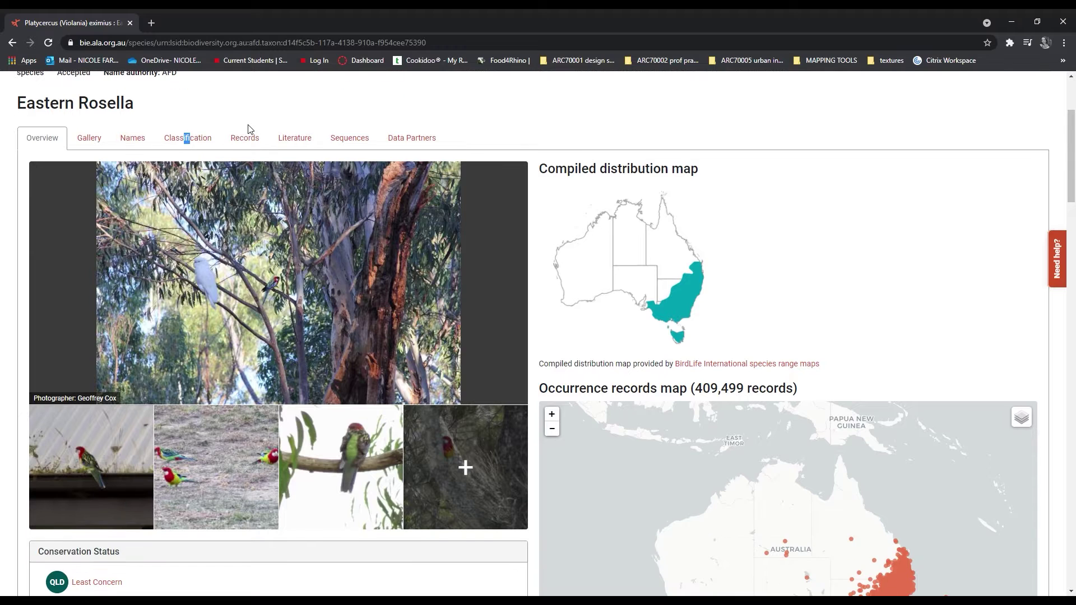
left_click(245, 114)
scroll(543, 161, "down", 1)
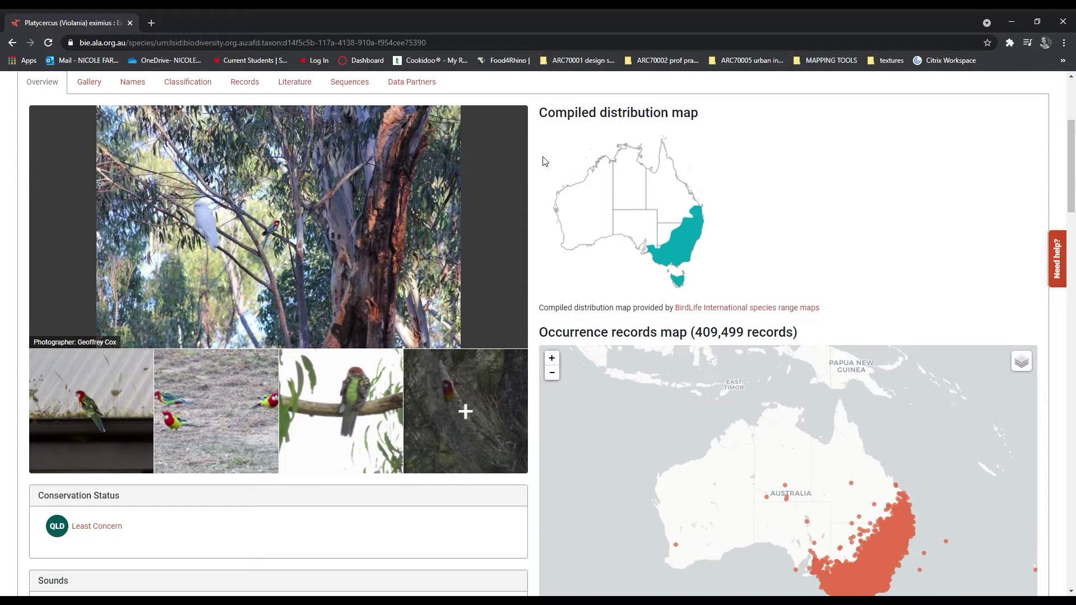
scroll(544, 162, "down", 5)
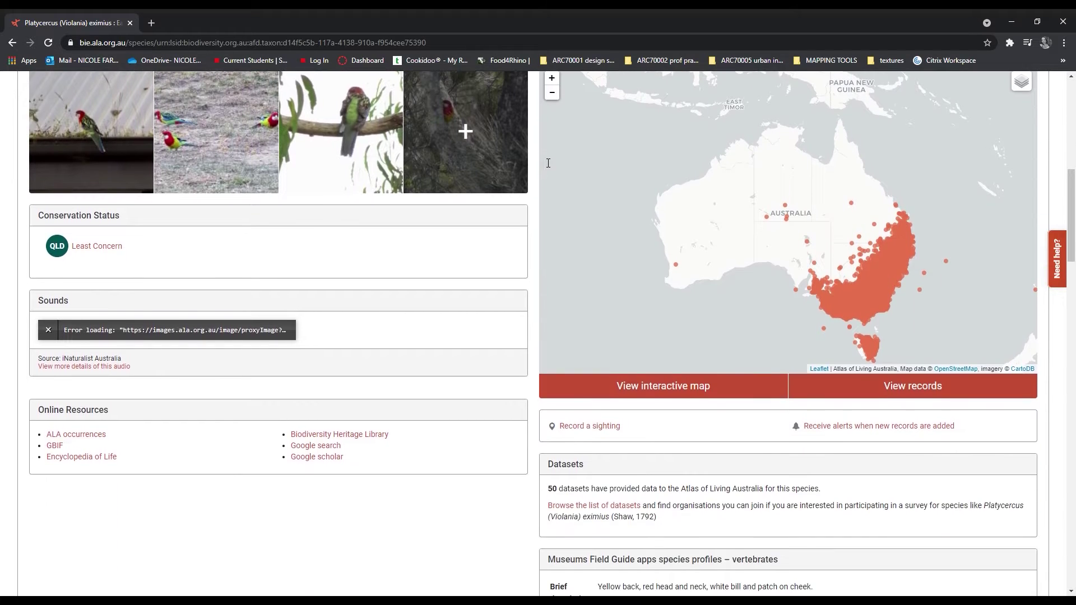
scroll(548, 164, "down", 3)
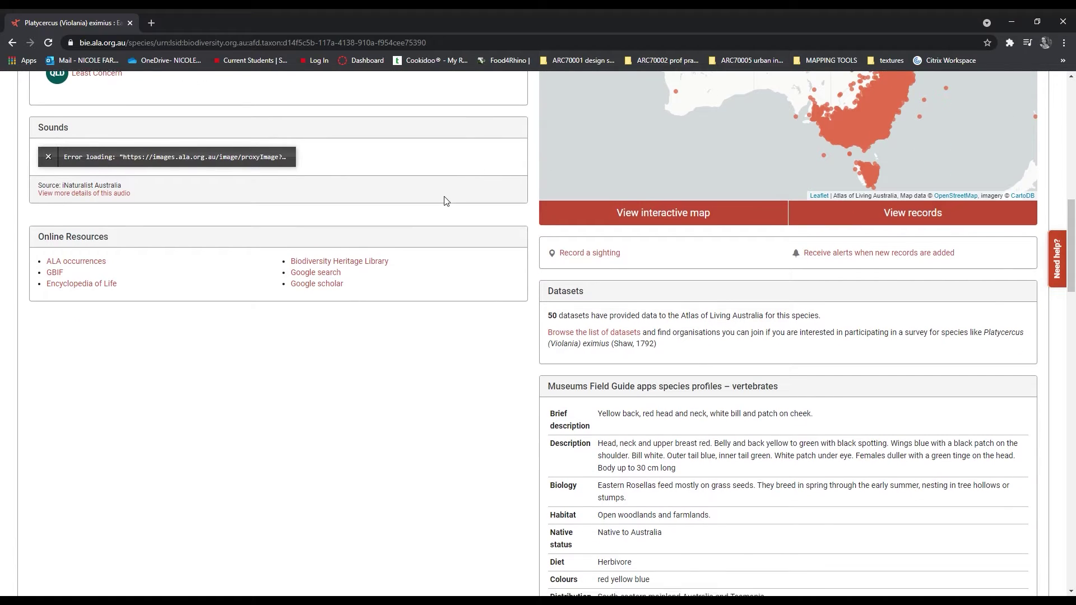
scroll(456, 235, "down", 5)
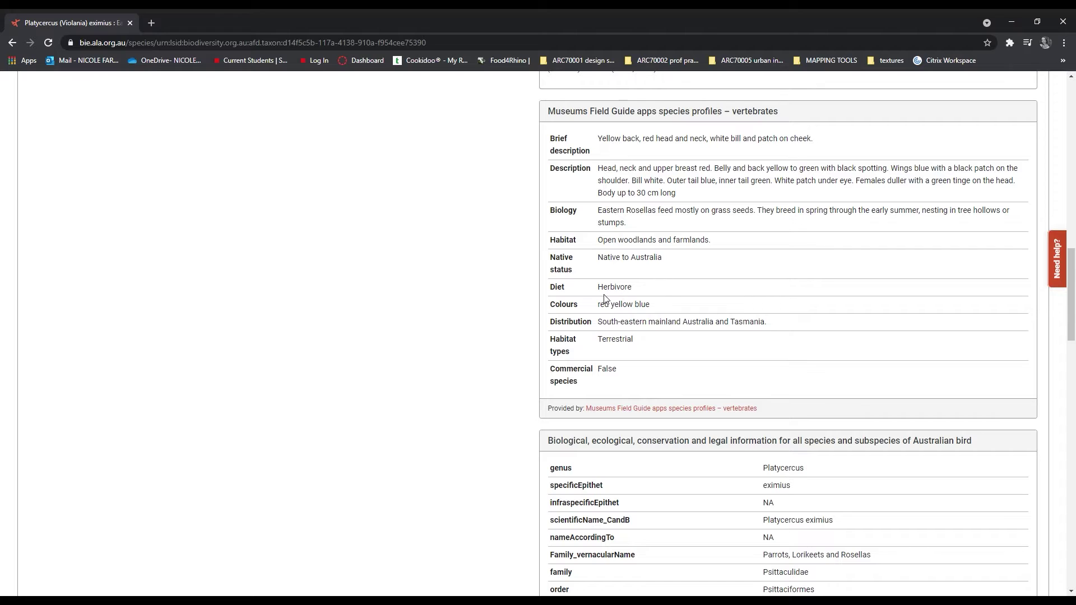
scroll(604, 294, "down", 4)
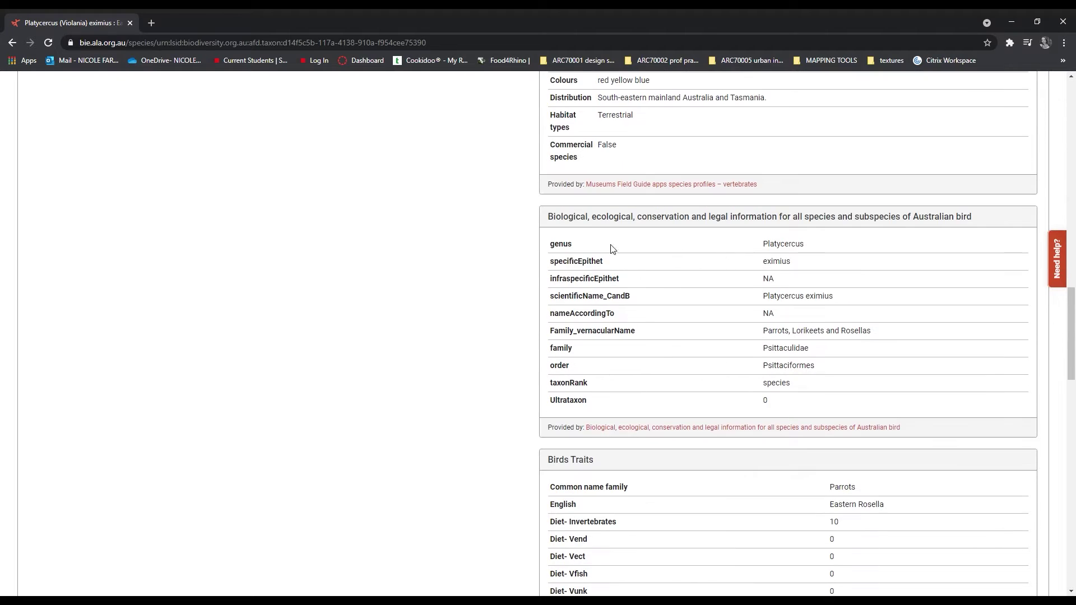
scroll(630, 279, "down", 7)
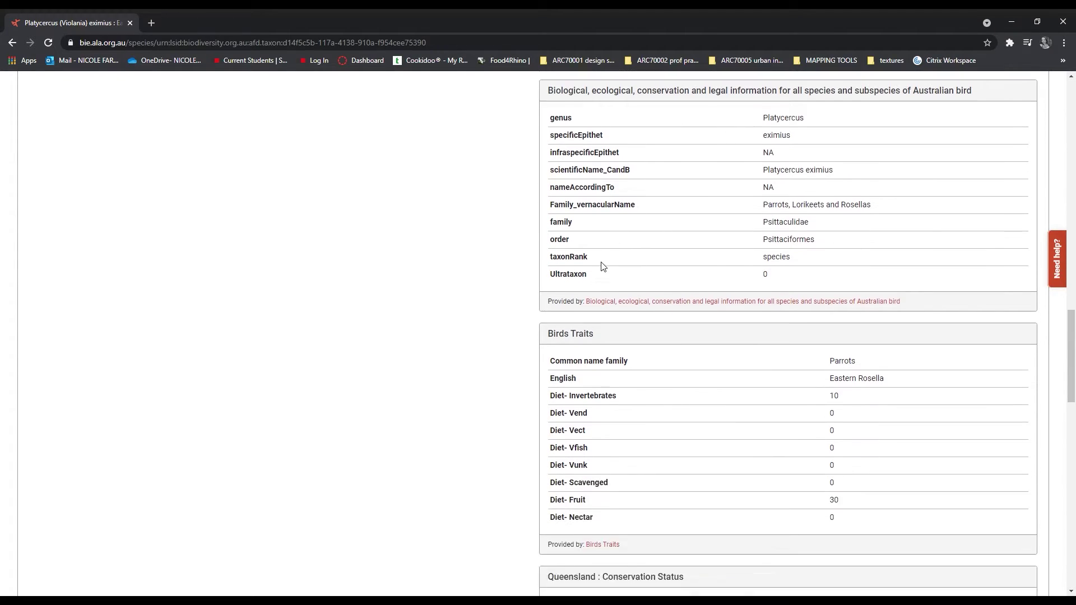
scroll(606, 267, "down", 2)
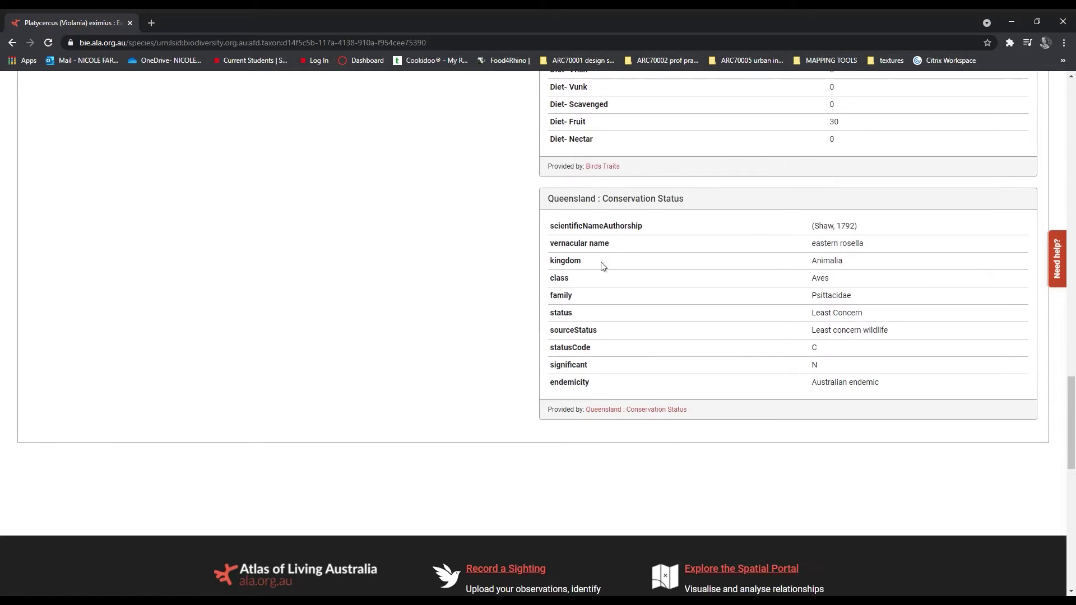
scroll(600, 267, "up", 20)
scroll(334, 243, "up", 9)
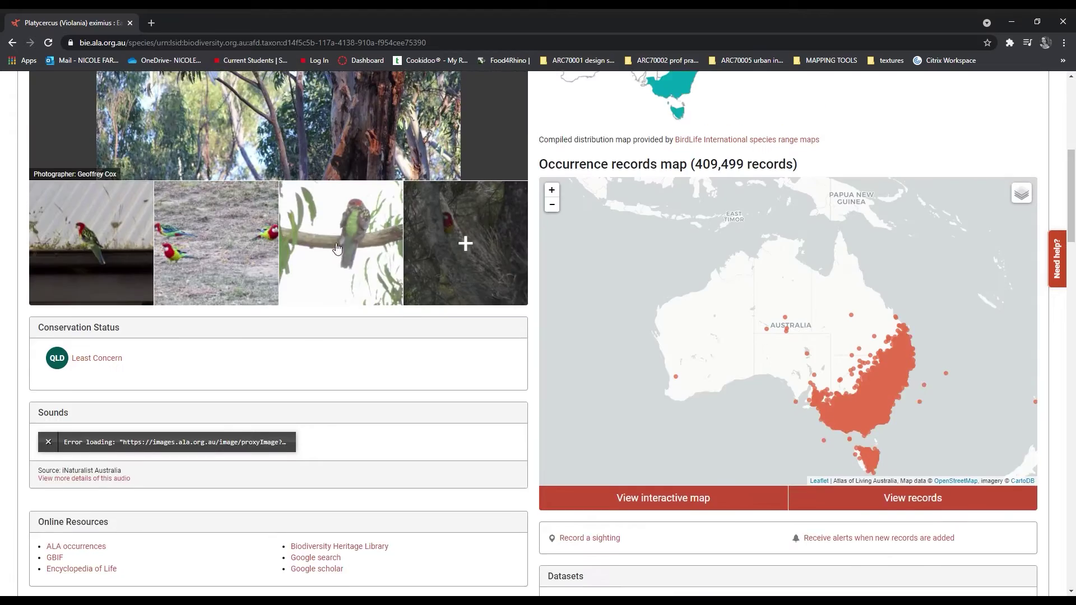
Browse the species' image gallery, enlarge the Australian Museum holotype image of Platycercus diemenensis, and return to the overview.
left_click(103, 198)
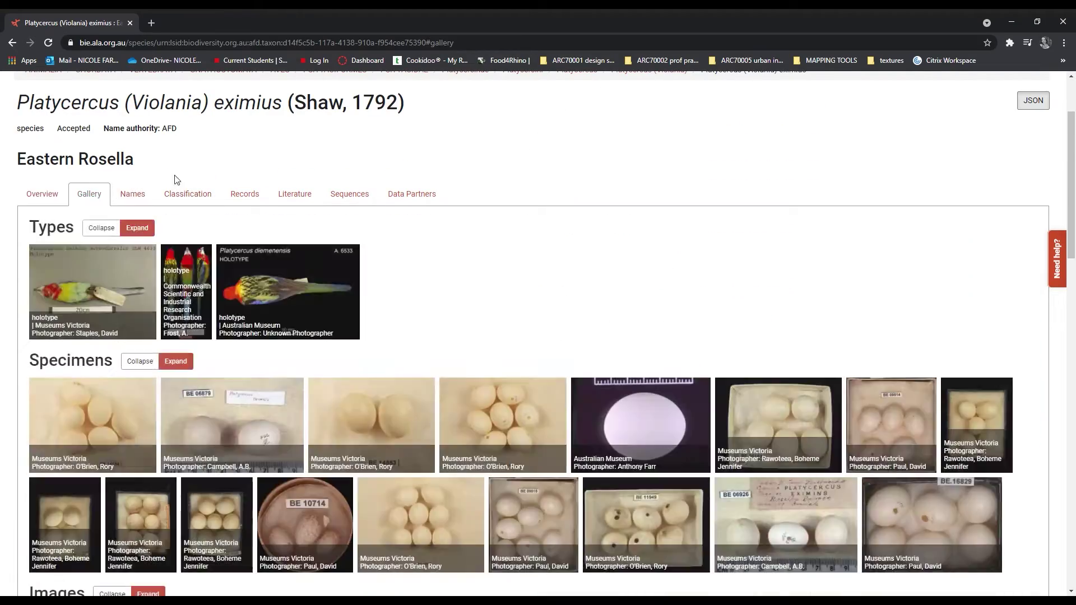
scroll(345, 160, "down", 2)
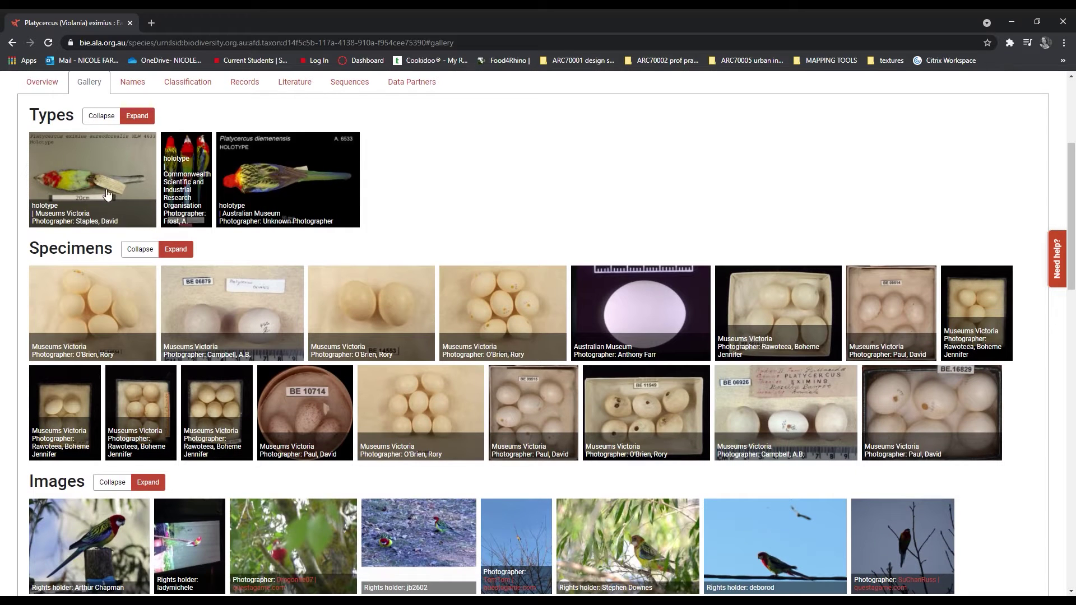
scroll(301, 239, "down", 1)
scroll(306, 254, "up", 2)
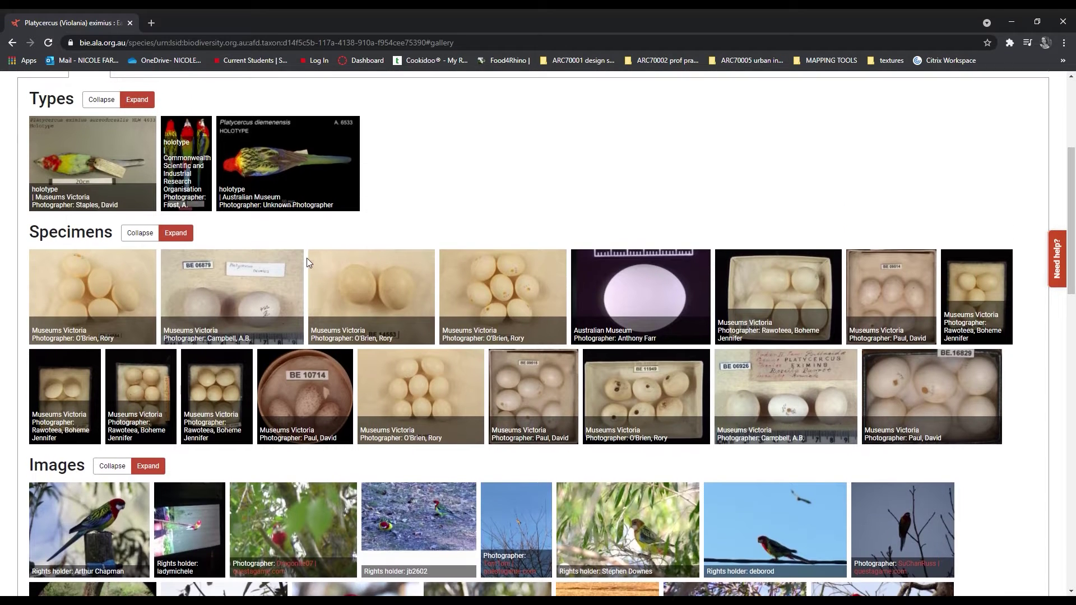
left_click(288, 221)
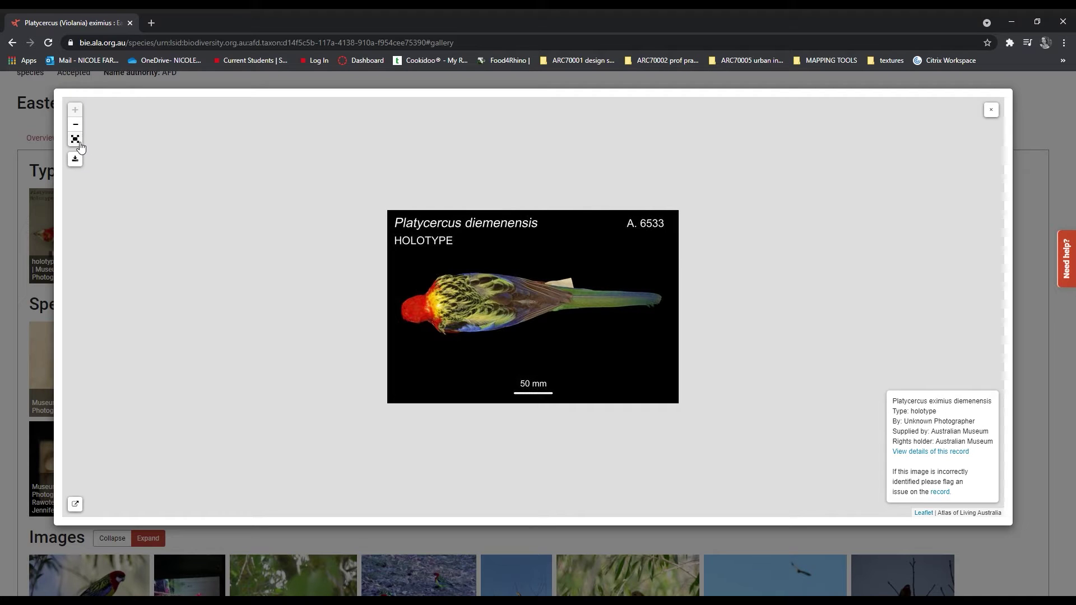
key("alt+Left")
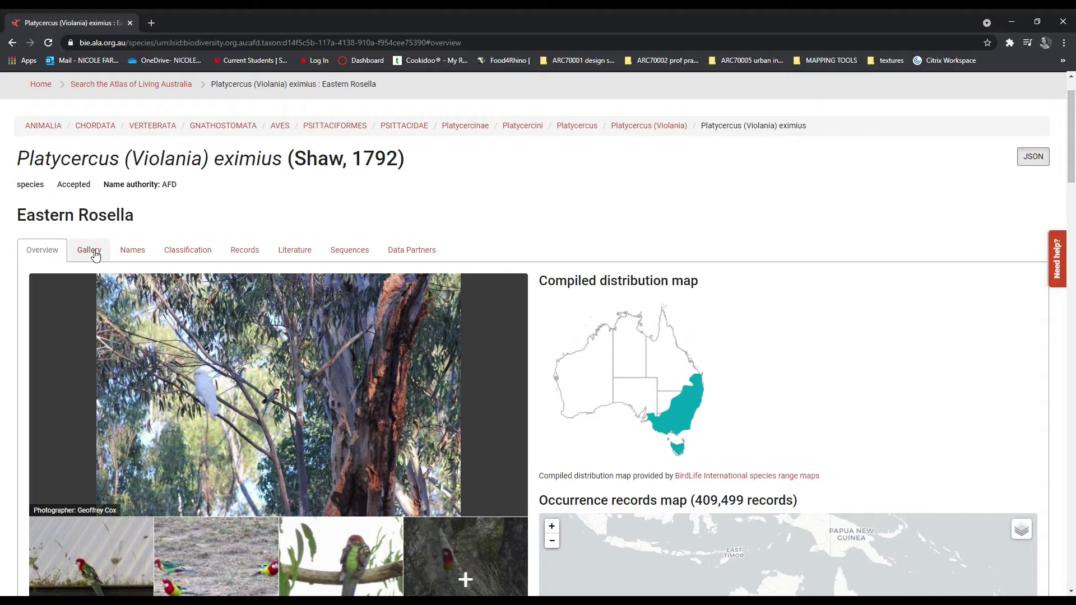
Review the species' names and sources, including the accepted name, synonyms, common names and identifiers.
left_click(89, 250)
left_click(147, 256)
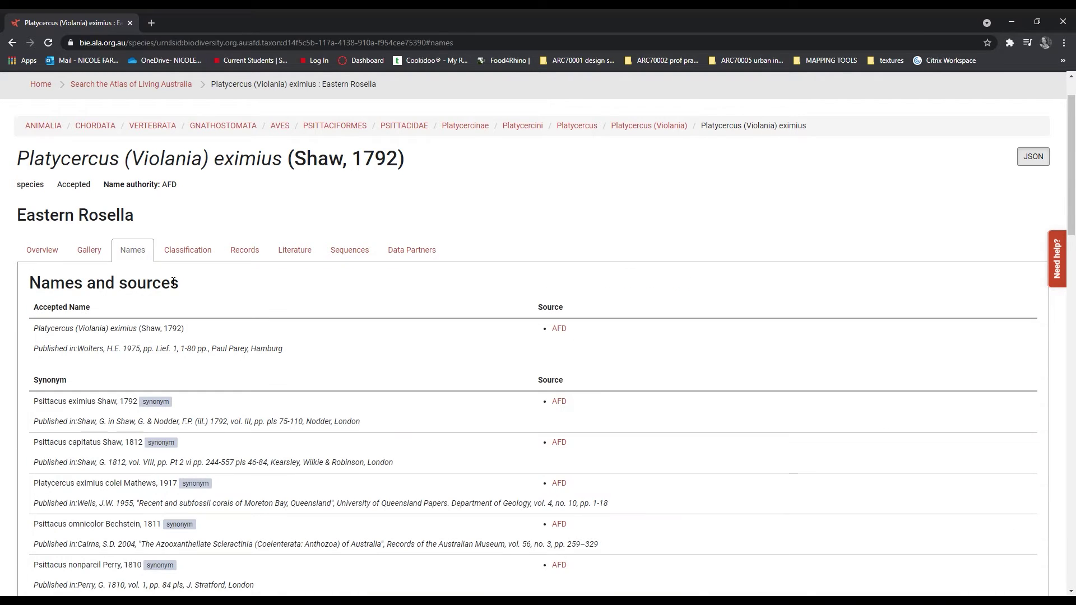
scroll(205, 226, "down", 2)
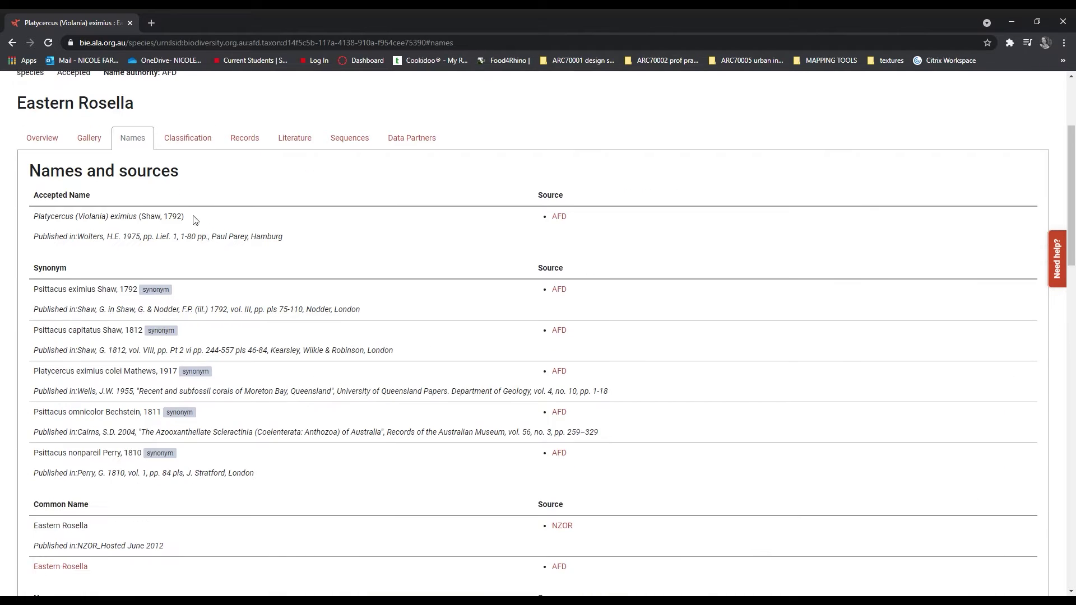
scroll(94, 250, "down", 5)
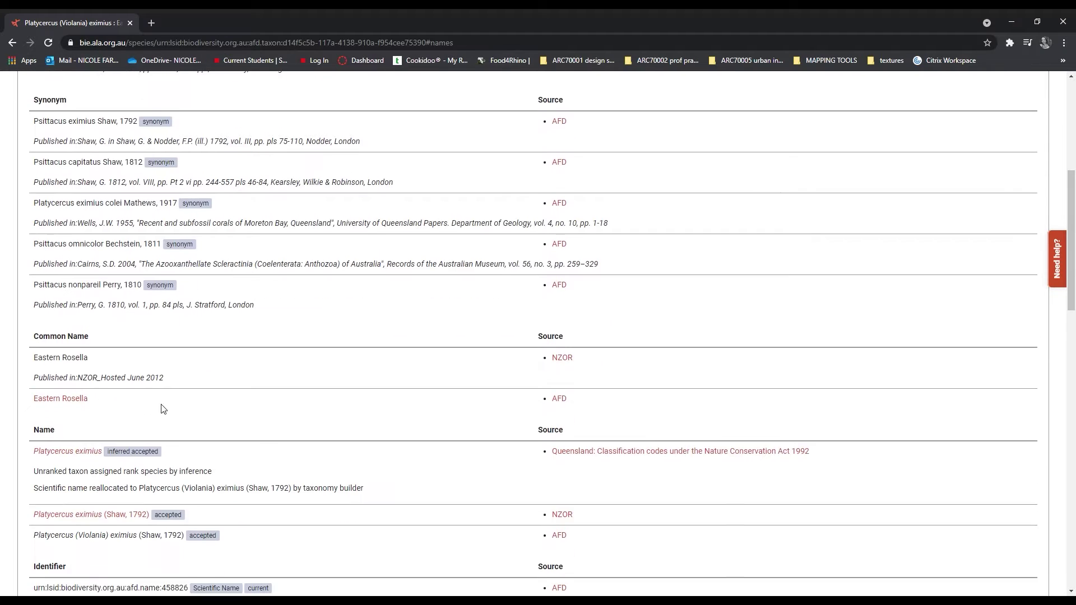
scroll(262, 359, "down", 4)
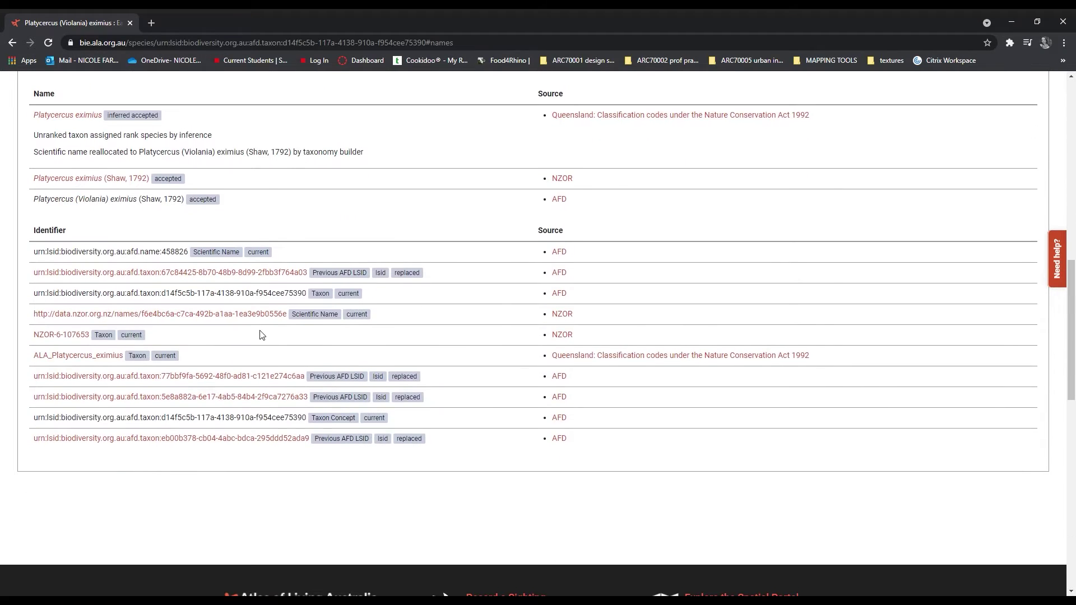
Show the species' taxonomic classification from kingdom down to species.
scroll(276, 313, "up", 10)
scroll(276, 312, "up", 2)
left_click(214, 306)
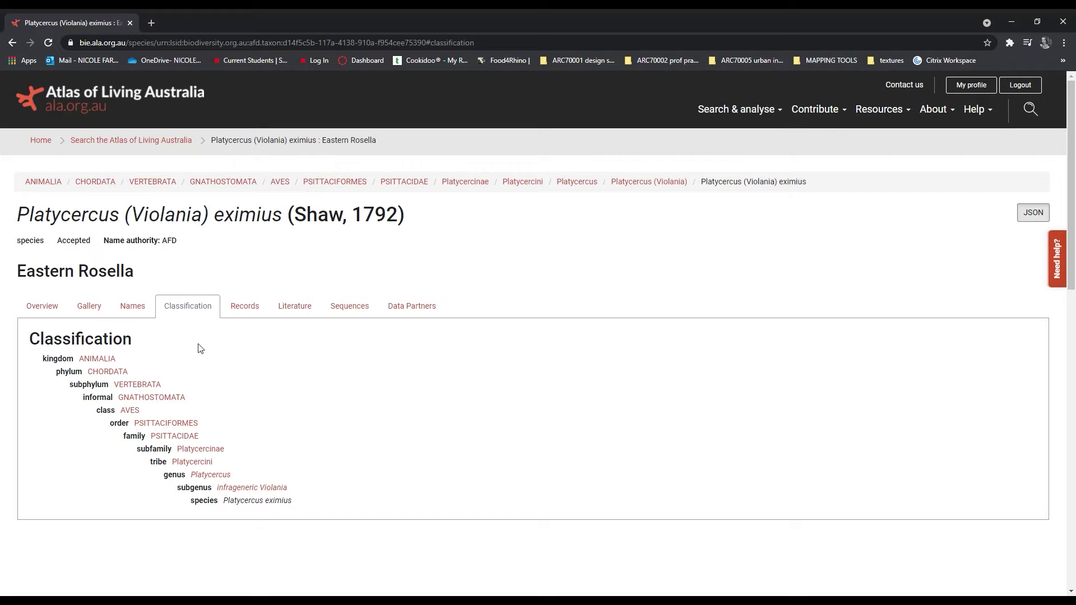
Open the species' occurrence record charts and examine the breakdowns by month and since 1990.
left_click(245, 306)
scroll(548, 271, "down", 2)
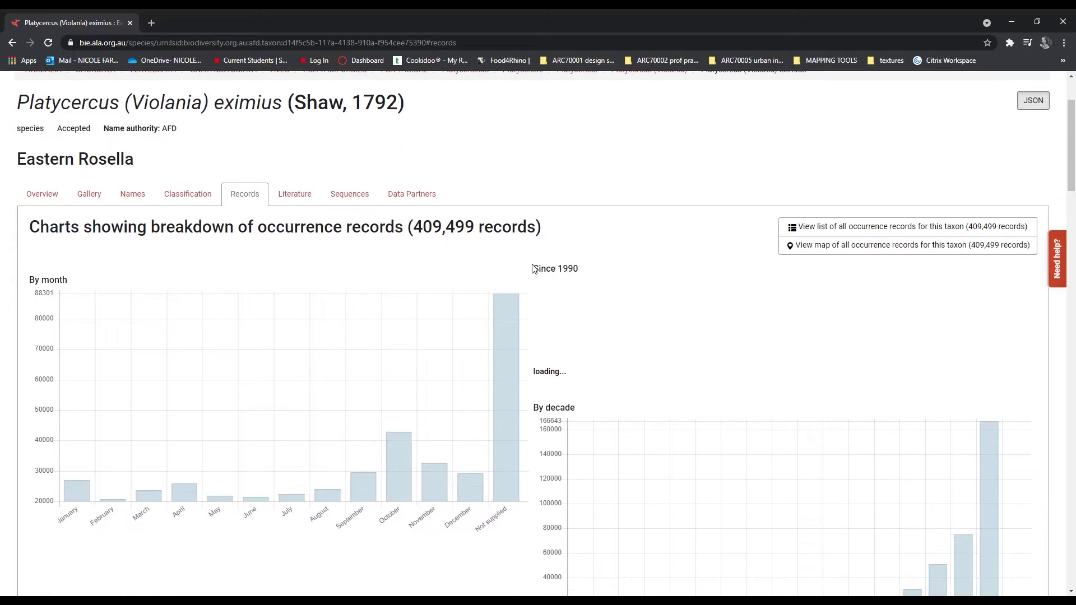
scroll(534, 268, "down", 1)
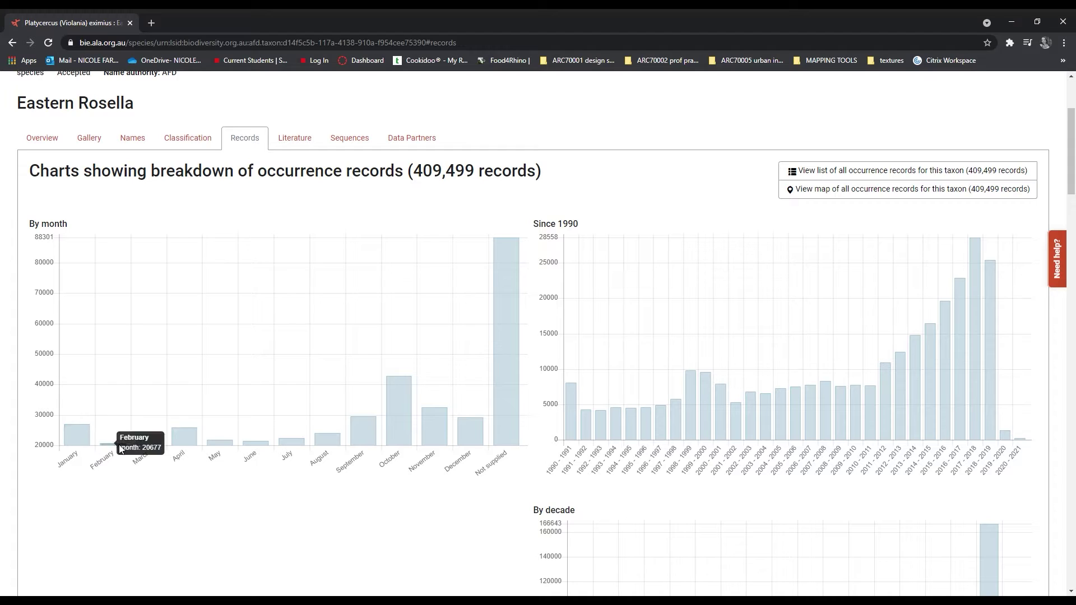
mouse_move(180, 449)
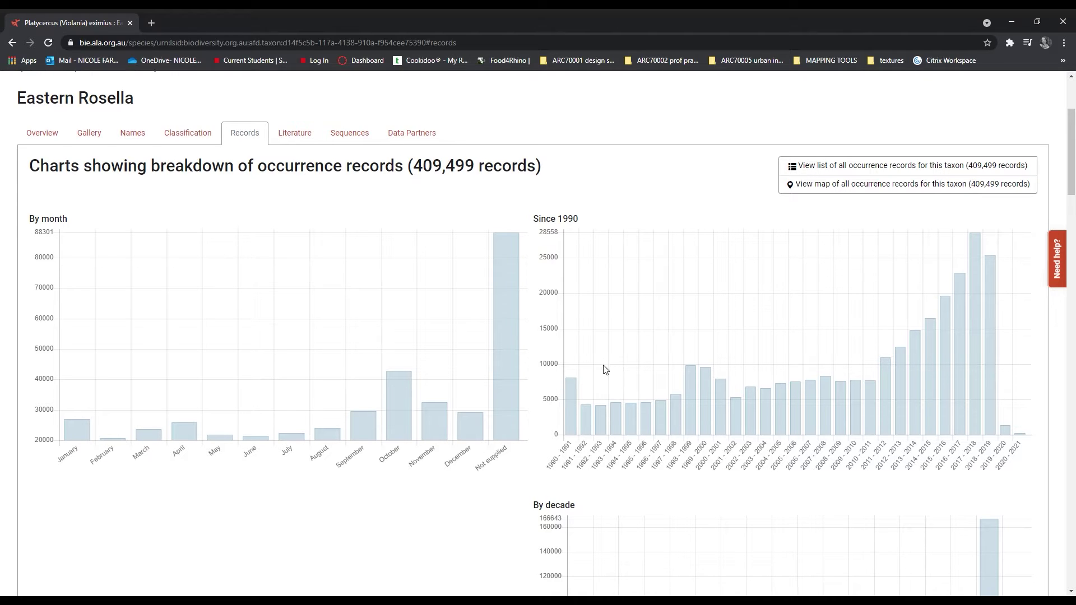
scroll(600, 365, "down", 1)
mouse_move(574, 371)
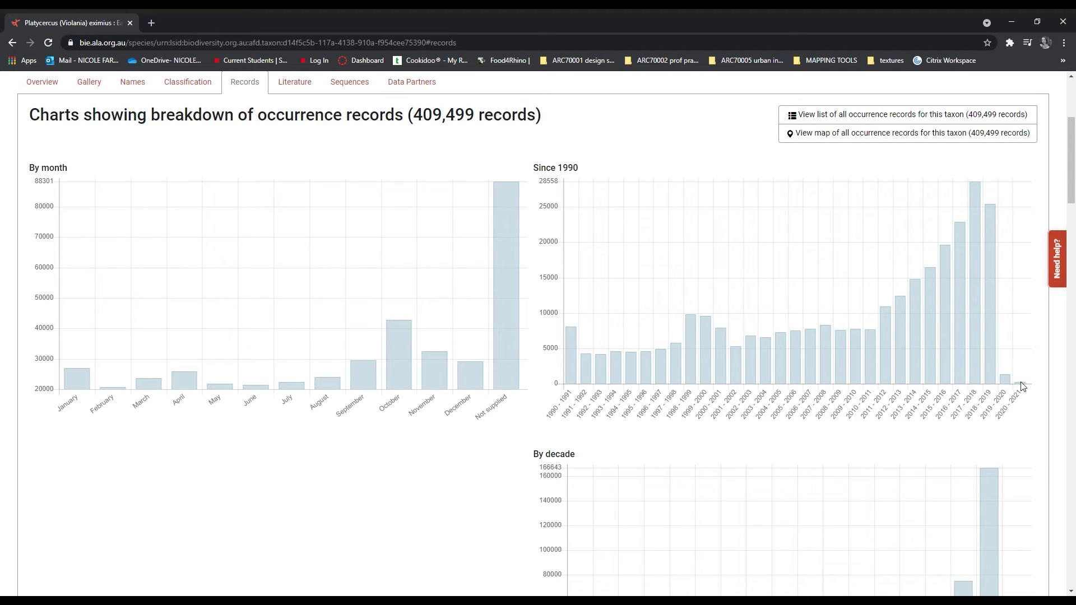
scroll(483, 346, "down", 1)
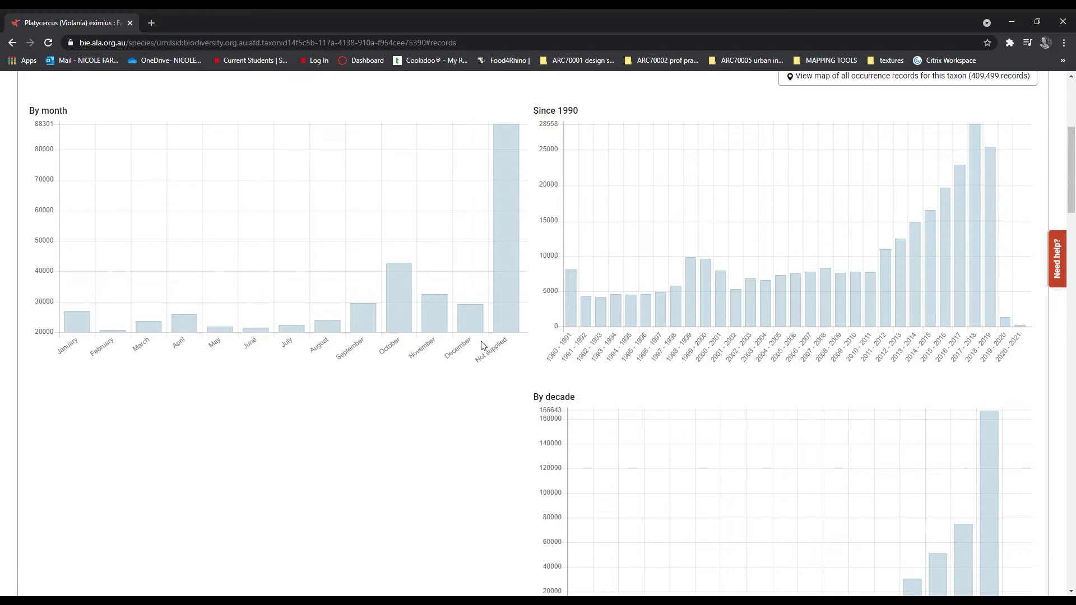
Examine the occurrence record charts by decade and by data partner.
scroll(483, 345, "down", 4)
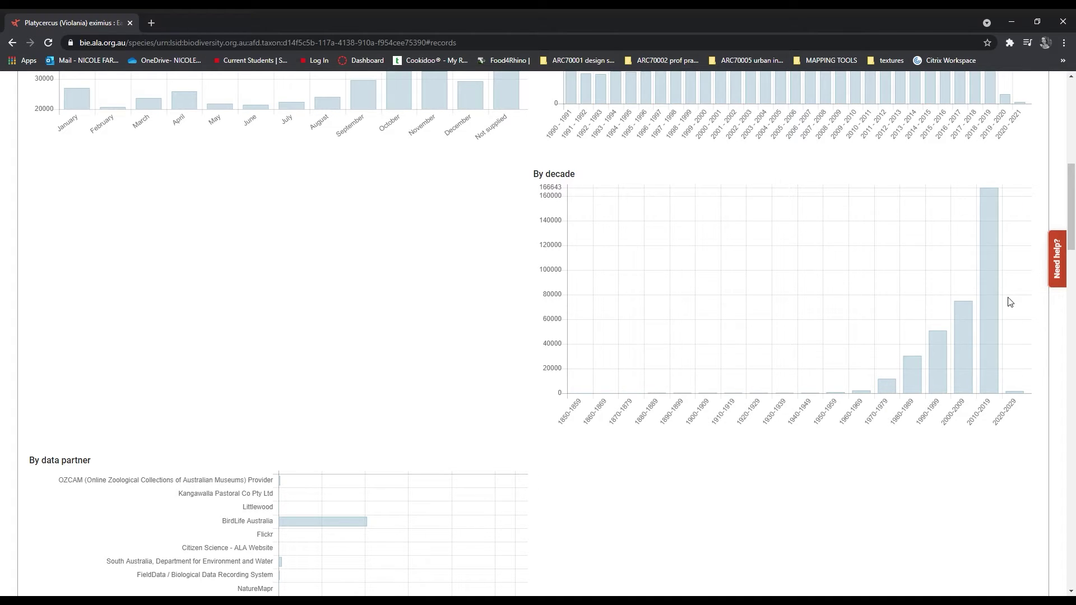
mouse_move(982, 261)
scroll(425, 281, "down", 4)
scroll(424, 240, "down", 1)
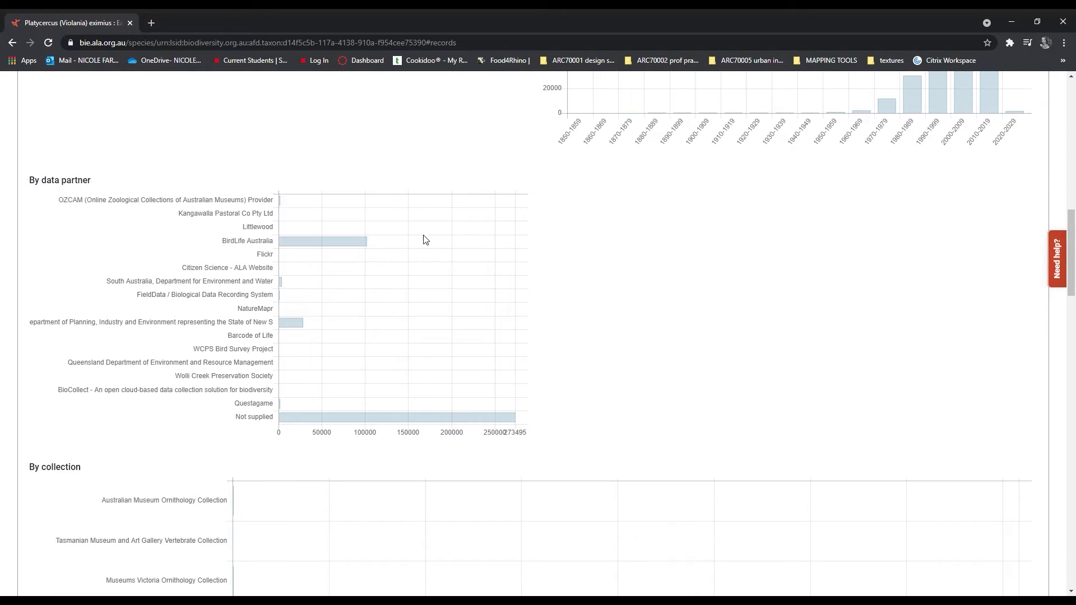
Open the occurrence records supplied by BirdLife Australia from the data partner chart, then return to the species page.
scroll(426, 235, "down", 2)
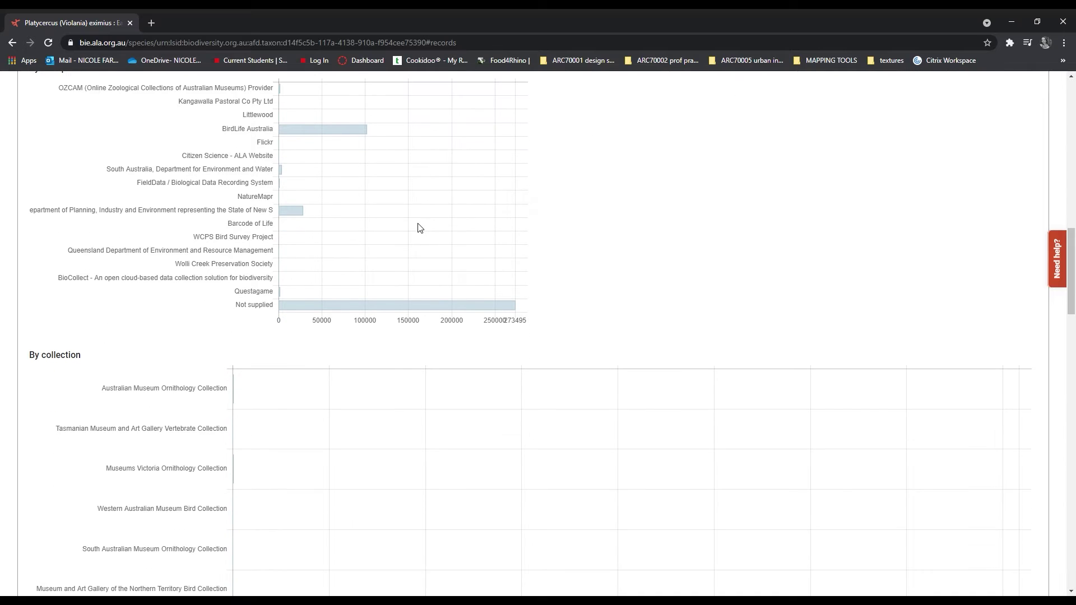
scroll(370, 256, "up", 1)
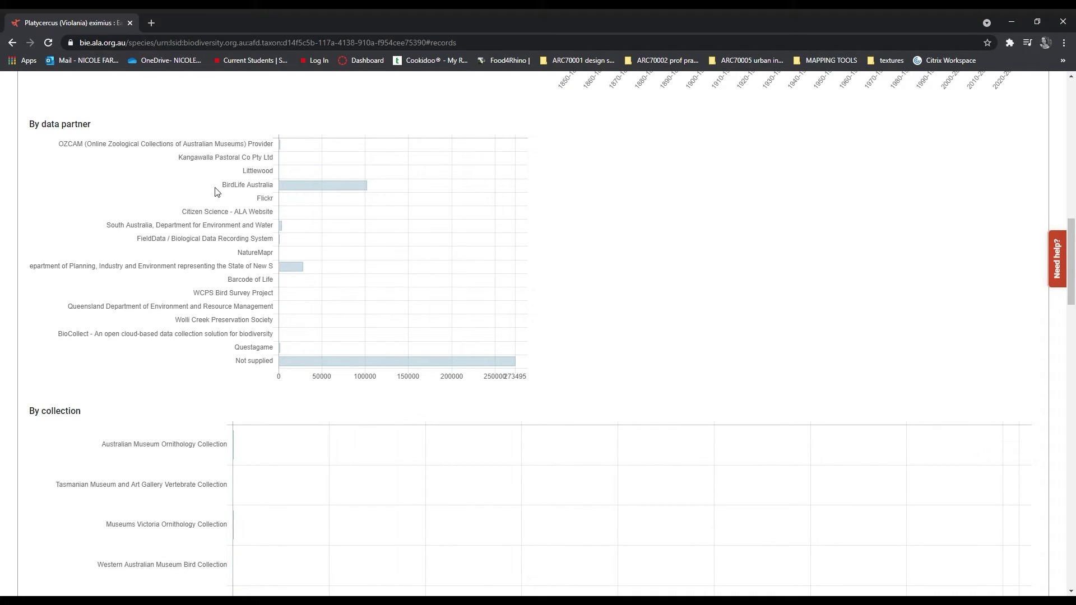
left_click(301, 189)
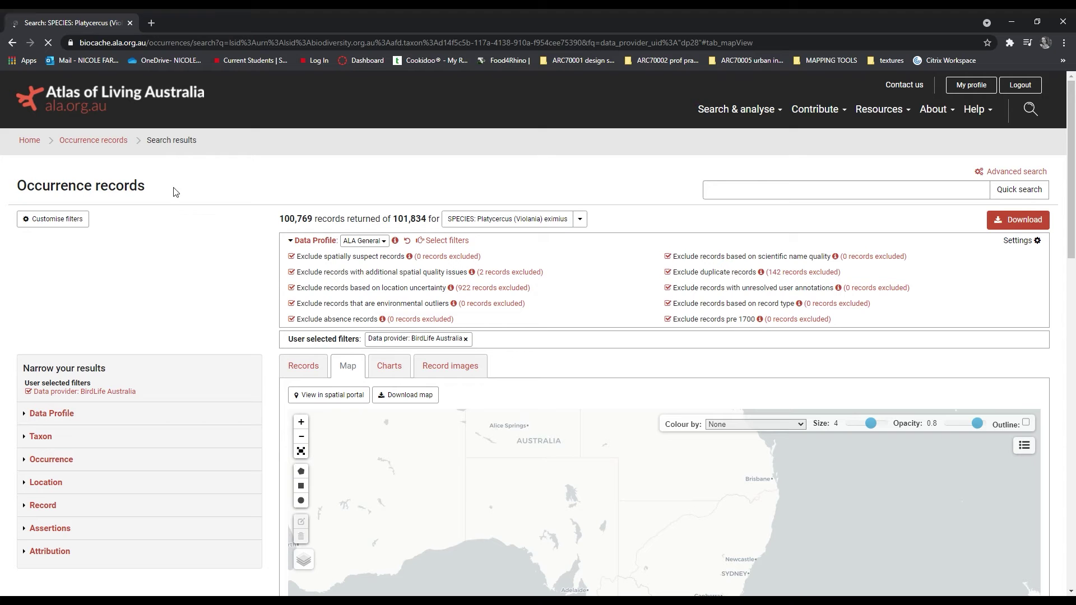
left_click(13, 43)
Review the species' literature references in the Biodiversity Heritage Library and Trove.
scroll(641, 324, "up", 10)
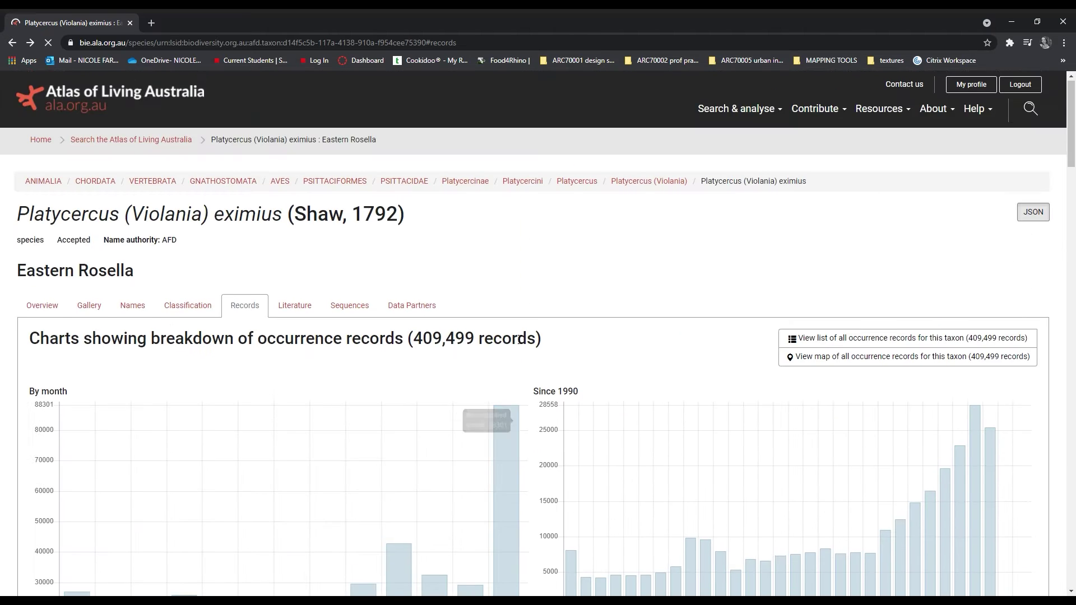
left_click(296, 307)
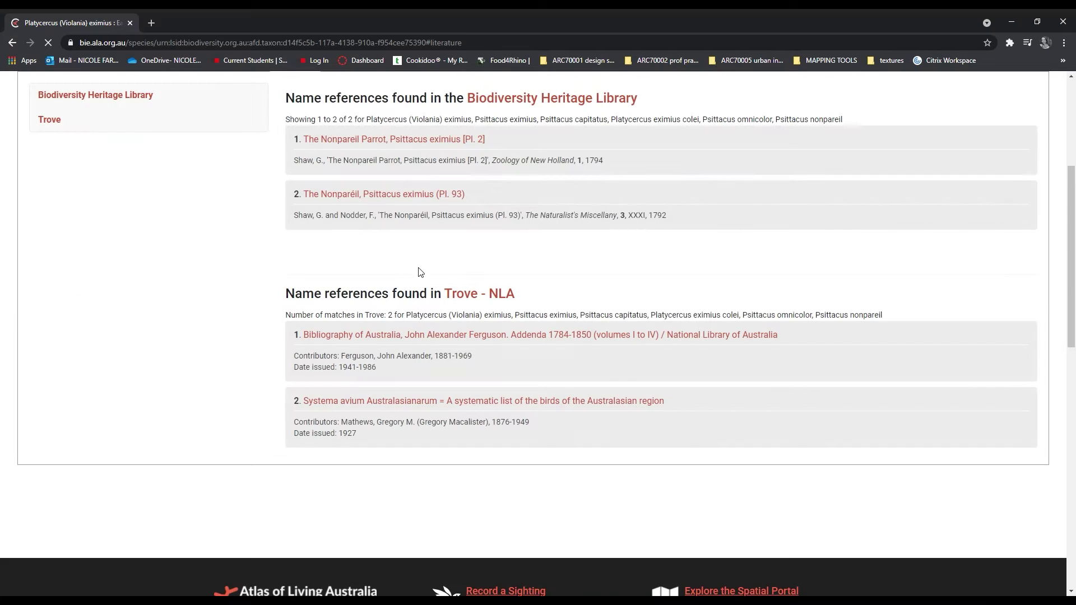
scroll(239, 343, "up", 4)
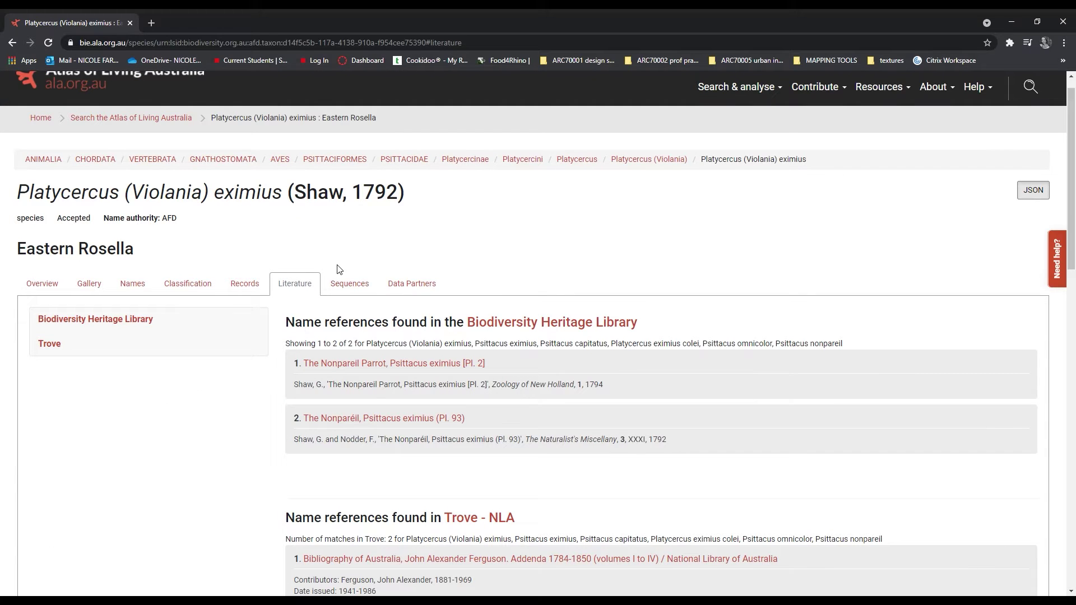
Check the species' genetic sequences section and examine the list of data partners with their data sets, licences and record numbers.
left_click(348, 282)
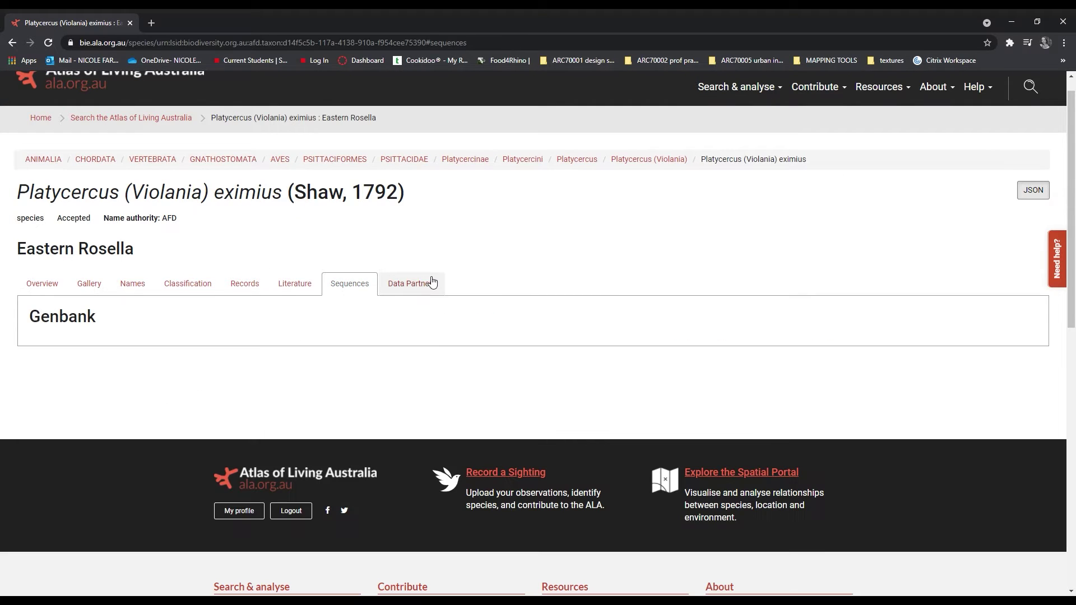
left_click(435, 282)
scroll(25, 252, "down", 3)
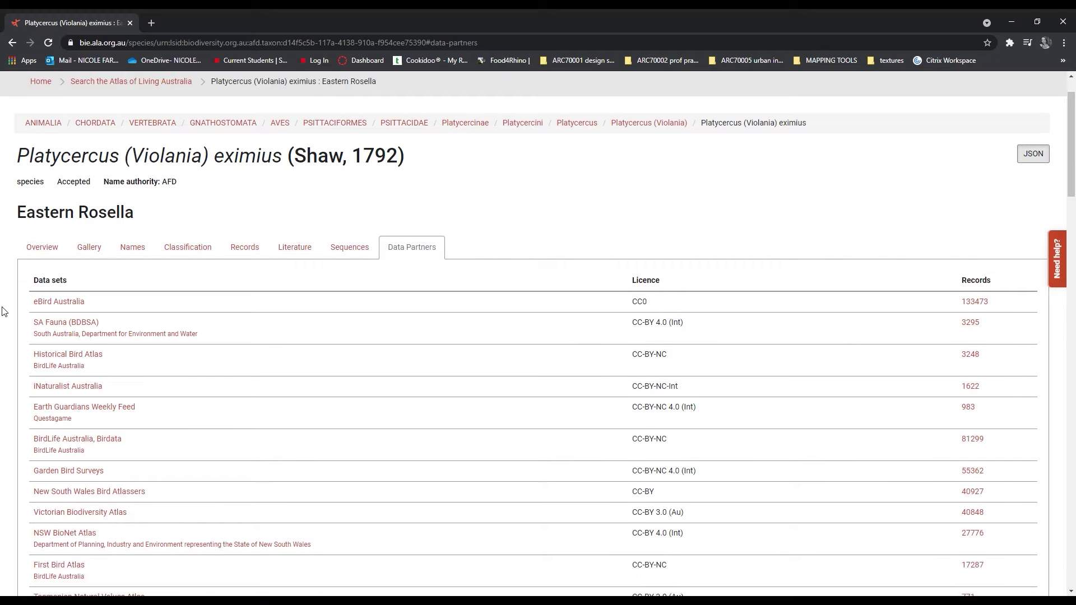
scroll(723, 154, "up", 3)
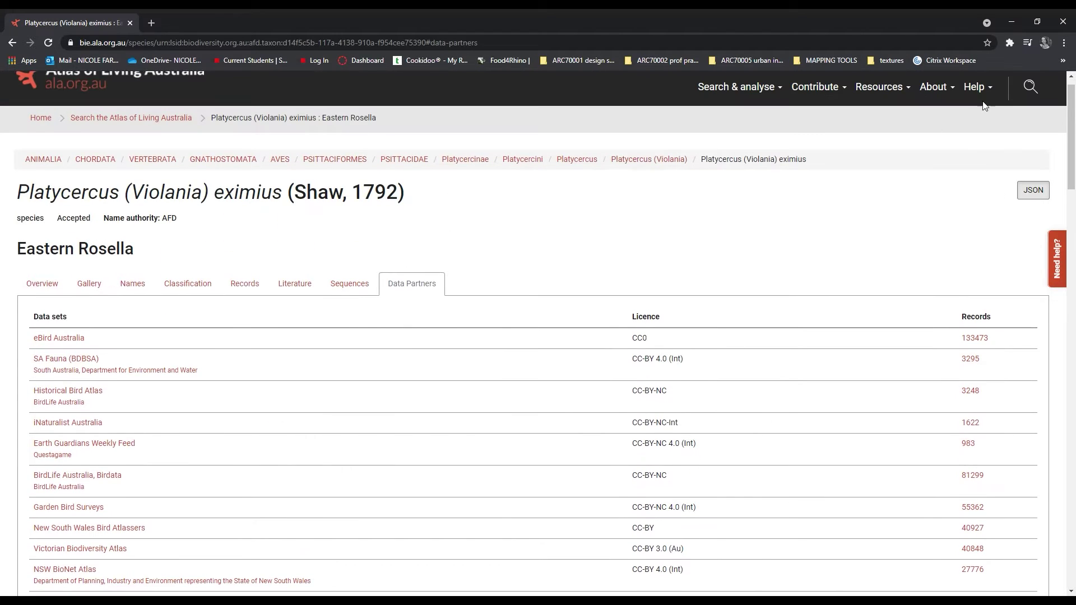
Return to the species overview and open the interactive map of its occurrence records.
key("alt+Left")
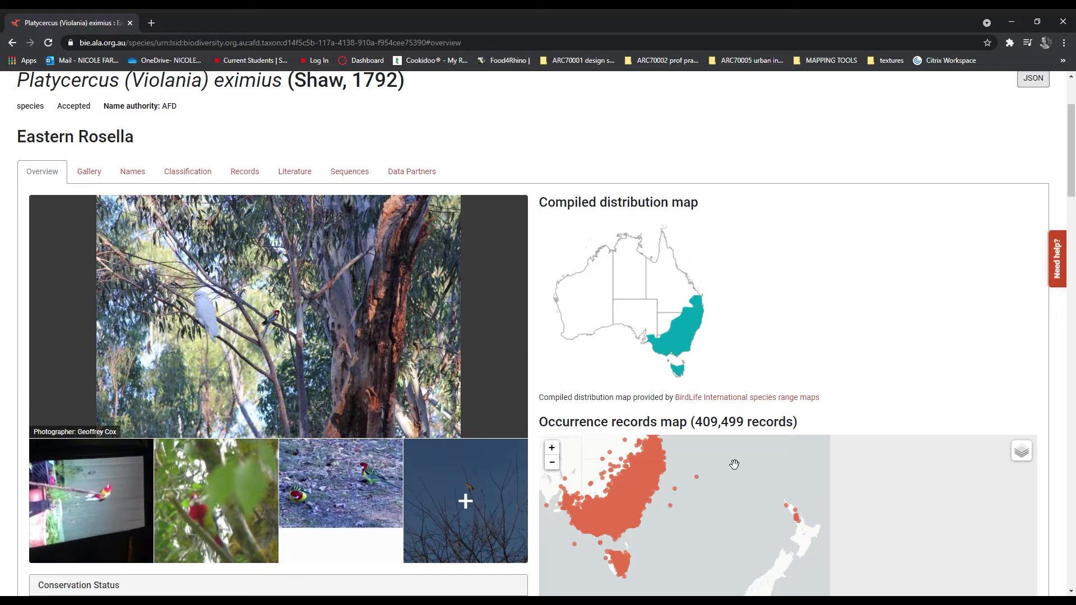
scroll(734, 465, "down", 4)
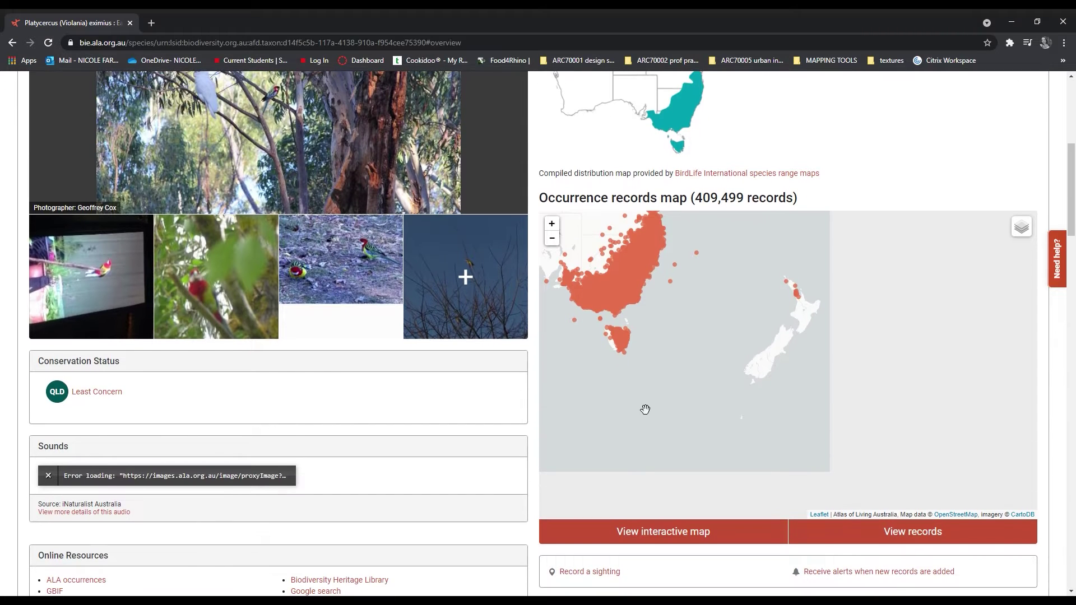
left_click(700, 535)
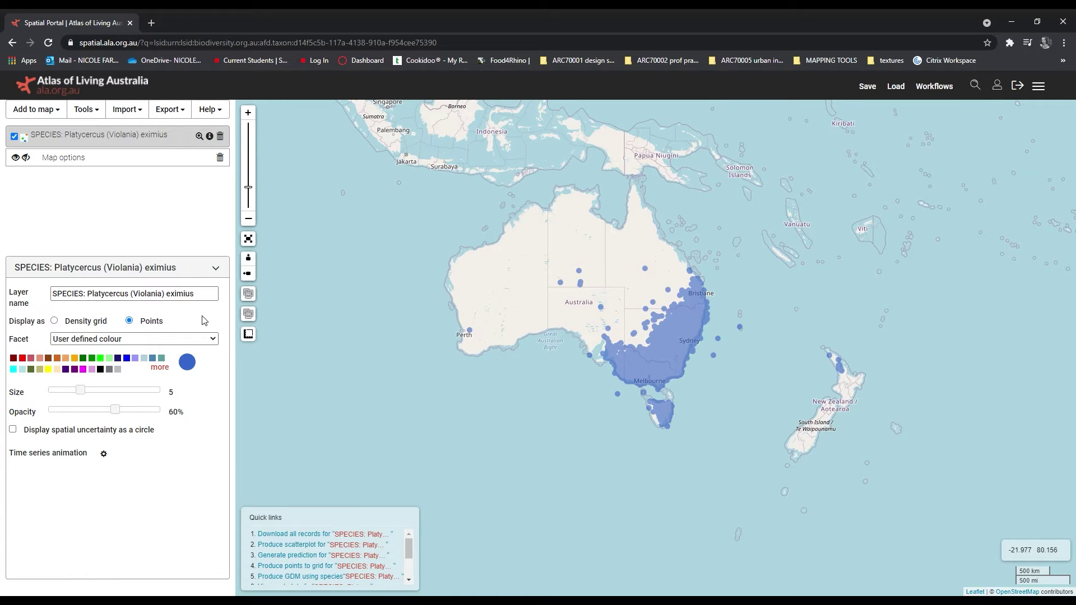
left_click(177, 110)
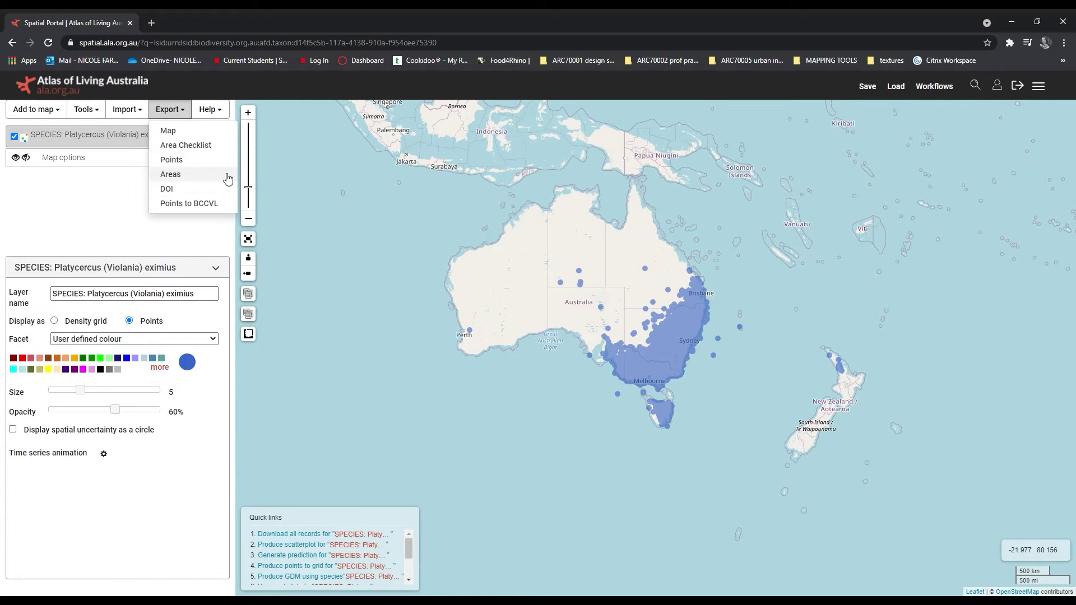
left_click(120, 110)
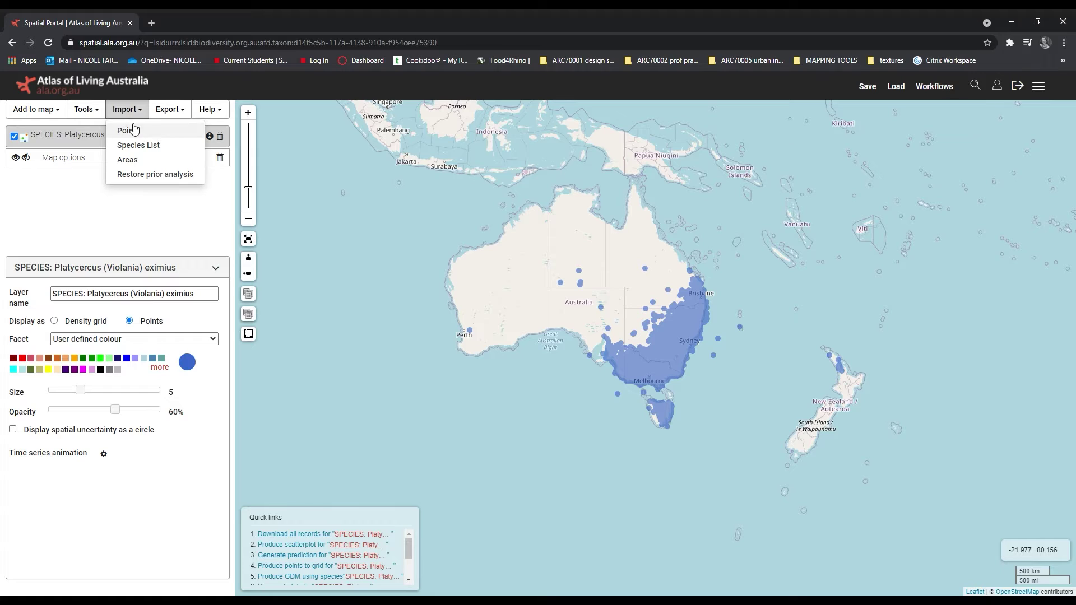
left_click(96, 110)
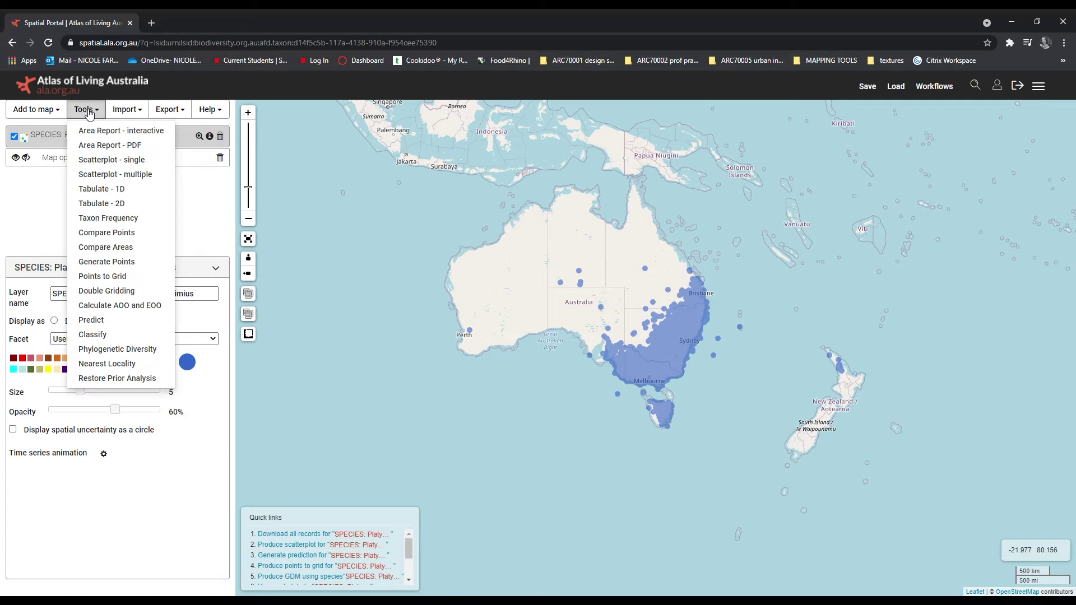
left_click(55, 197)
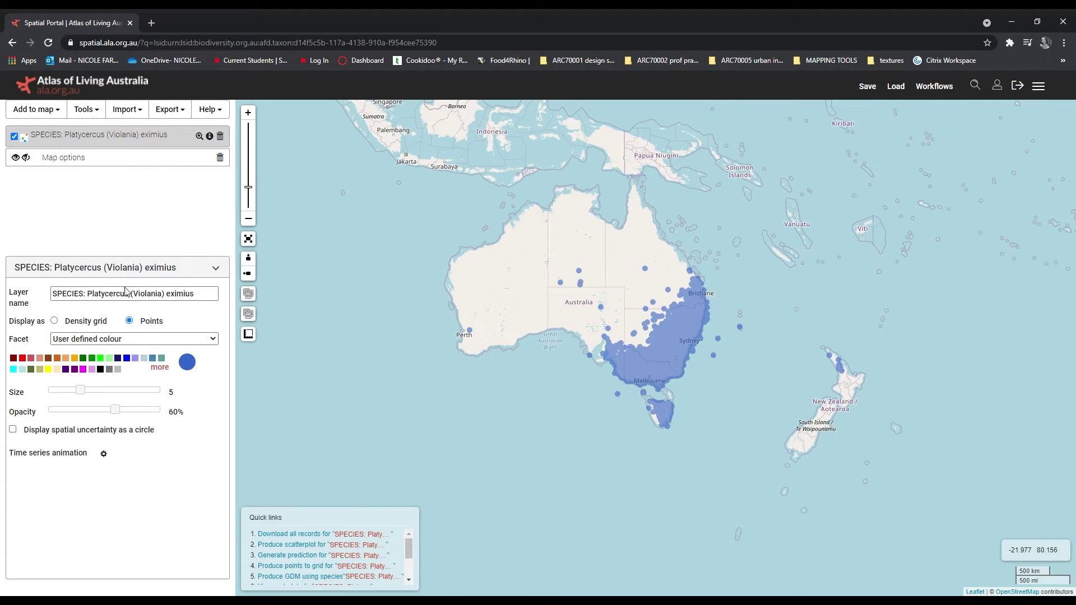
Try bright green for the Platycercus (Violania) eximius occurrence points, and settle on magenta.
left_click(102, 359)
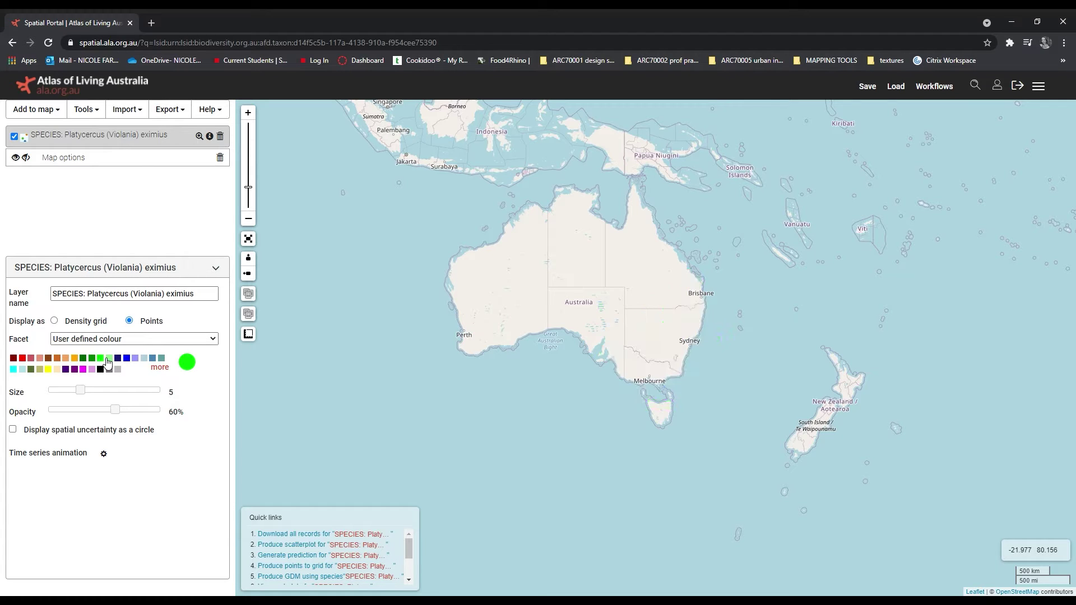
left_click(48, 369)
left_click(90, 371)
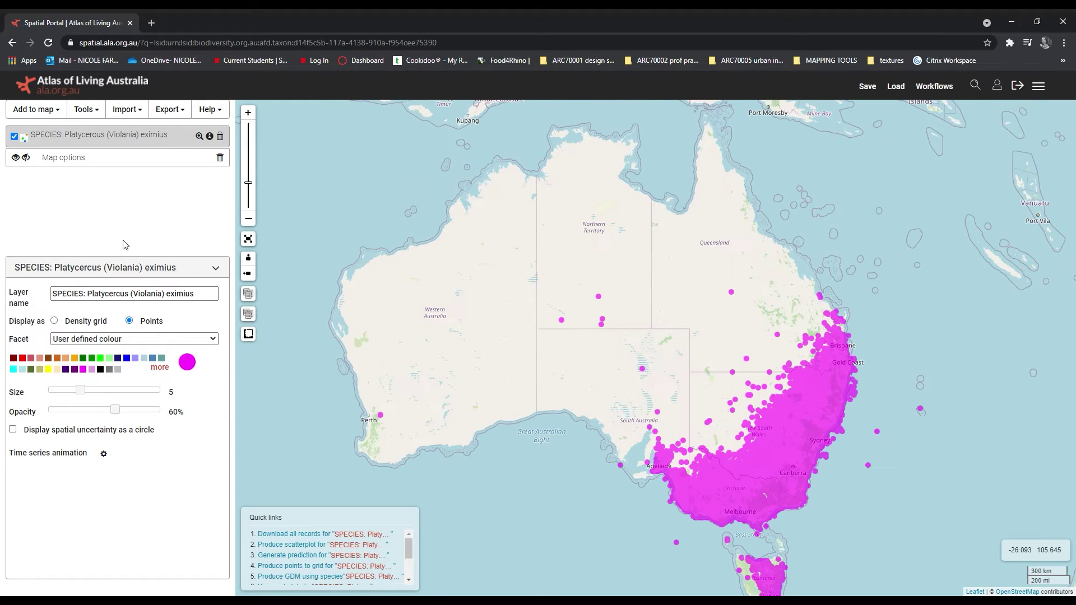
Preview the Streets, Hybrid, Outline, Open Street Map and Satellite base maps, and end on Open Street Map.
left_click(79, 163)
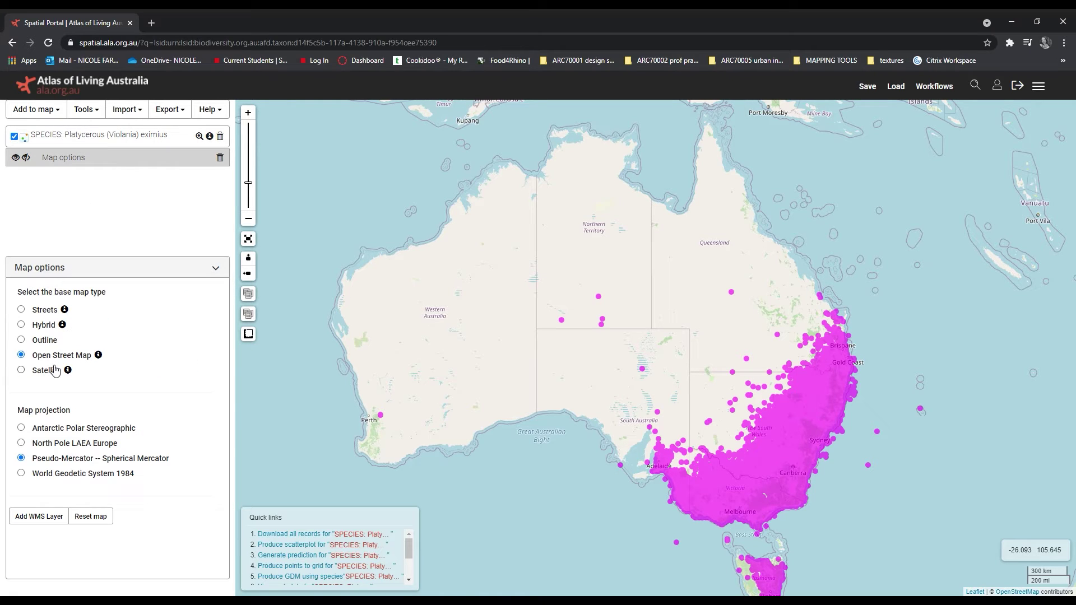
left_click(45, 315)
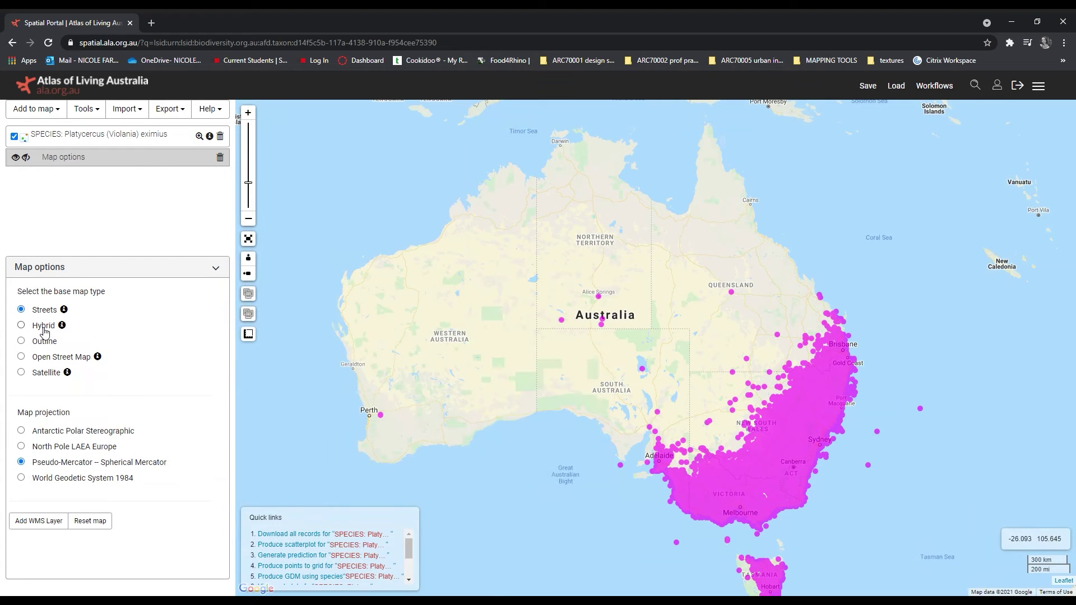
left_click(44, 331)
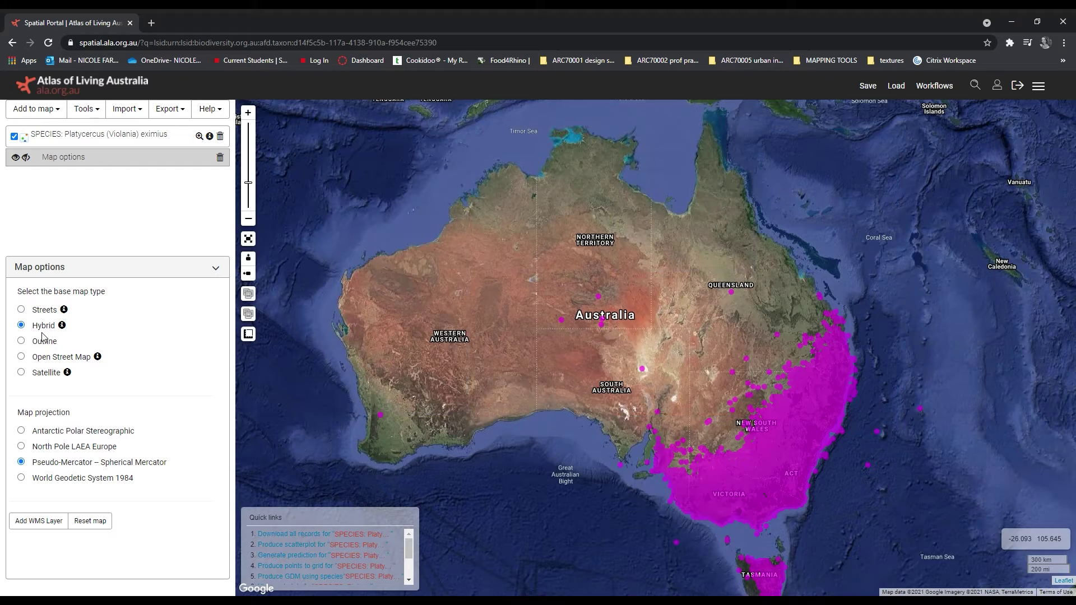
left_click(41, 344)
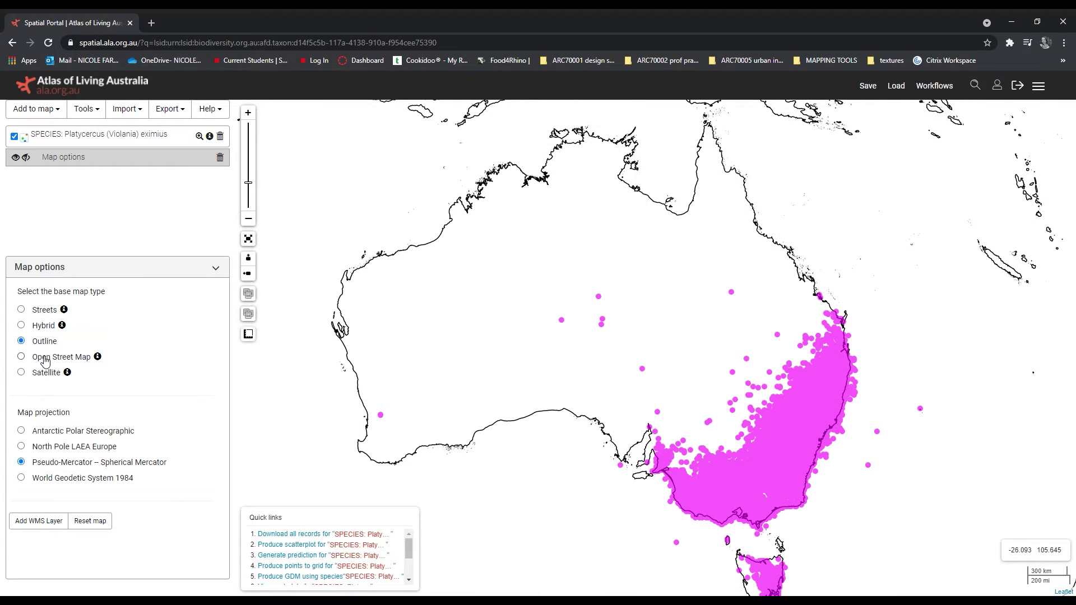
left_click(45, 362)
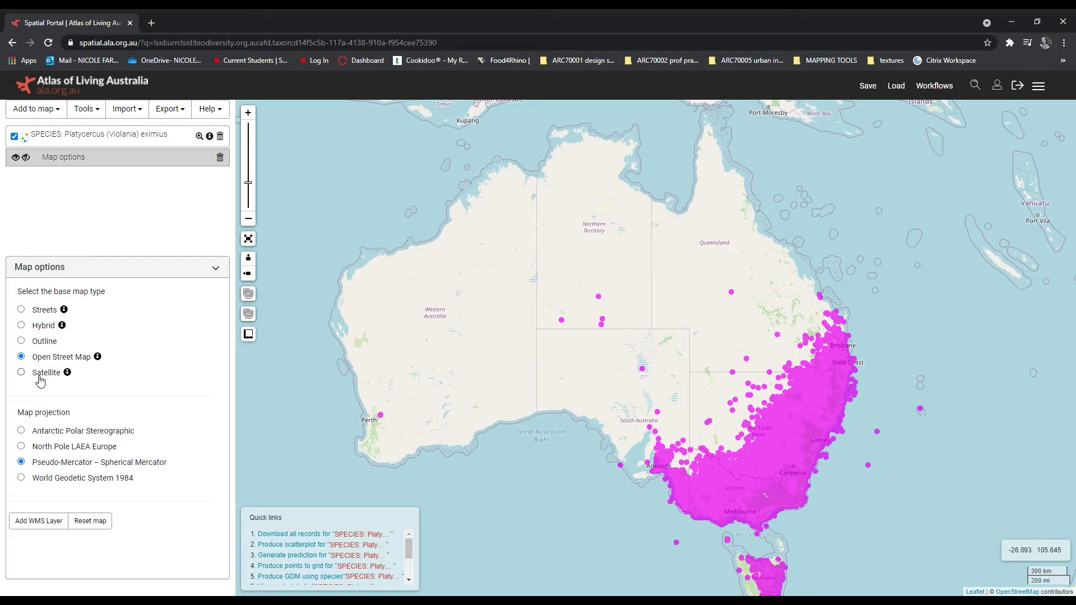
left_click(41, 377)
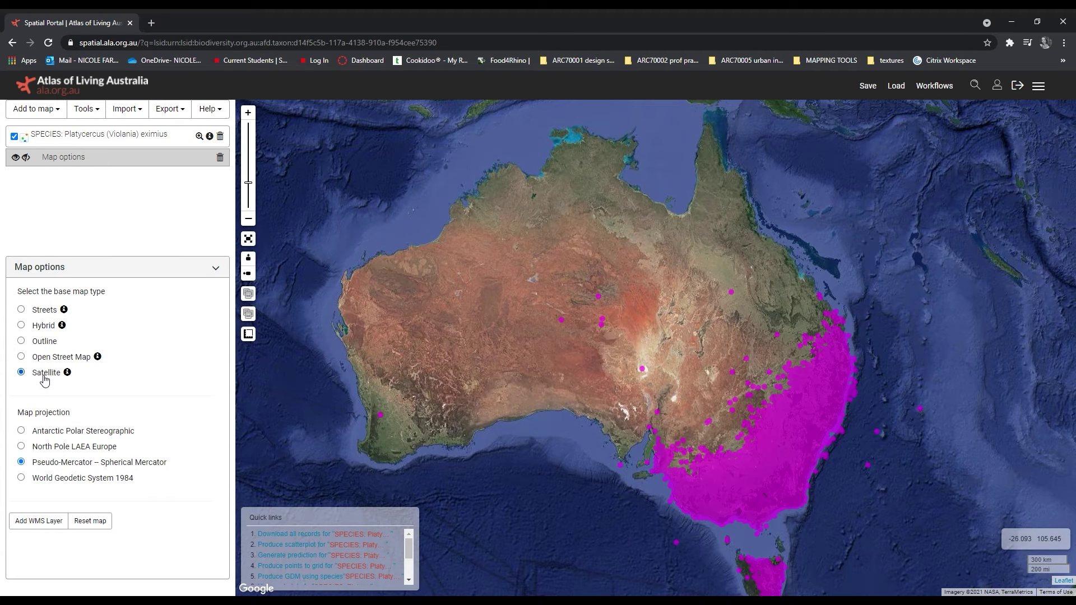
left_click(38, 362)
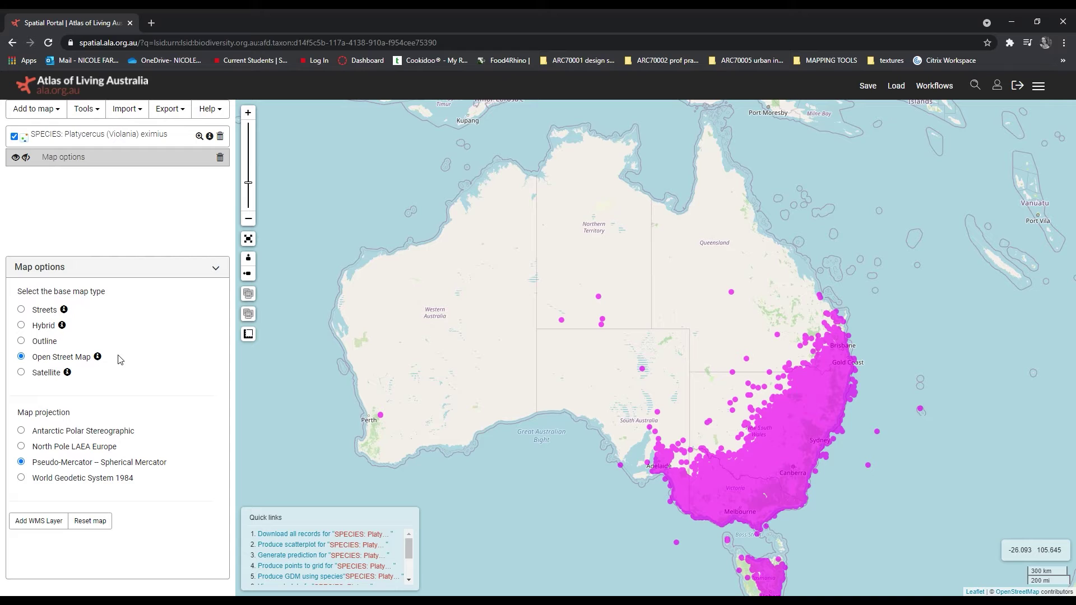
Add a bounding box area named My Rectangle to the map, spanning from Highpoint Shopping Centre in Maribyrnong to Ascot Vale.
left_click(168, 134)
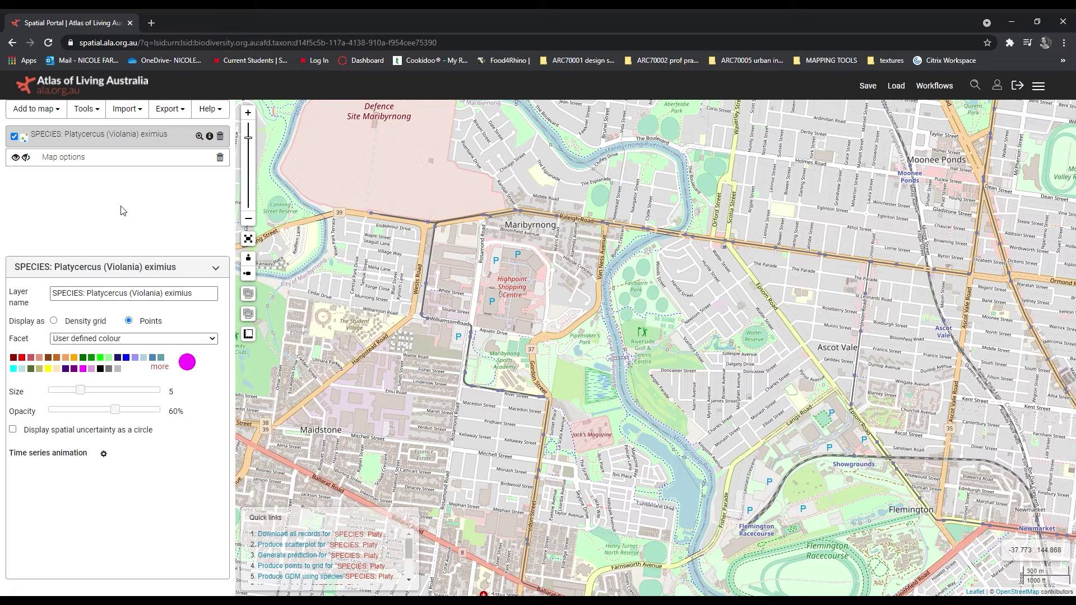
left_click(59, 115)
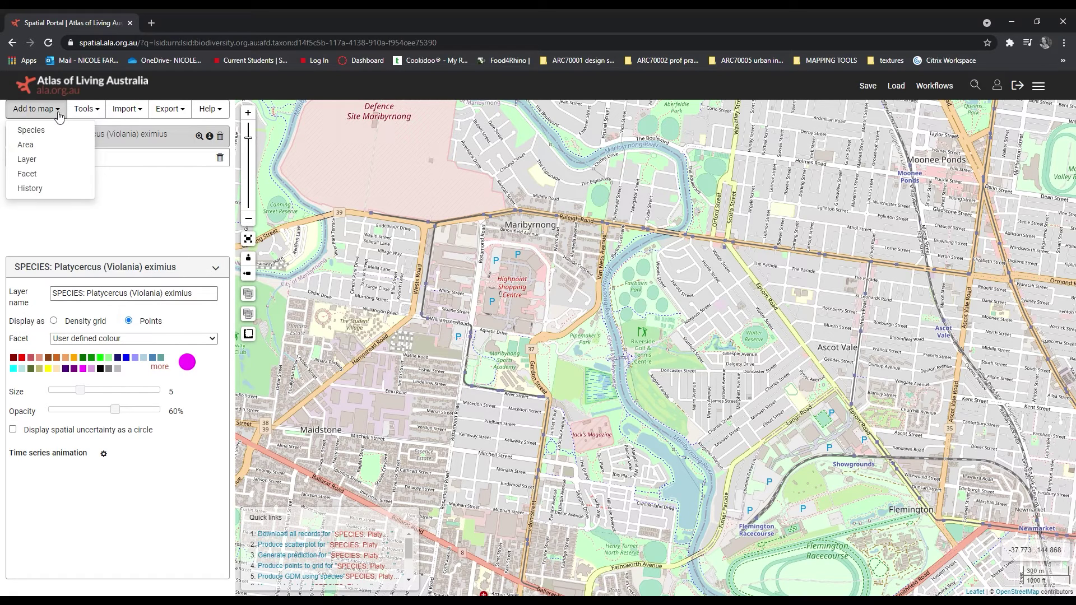
left_click(49, 144)
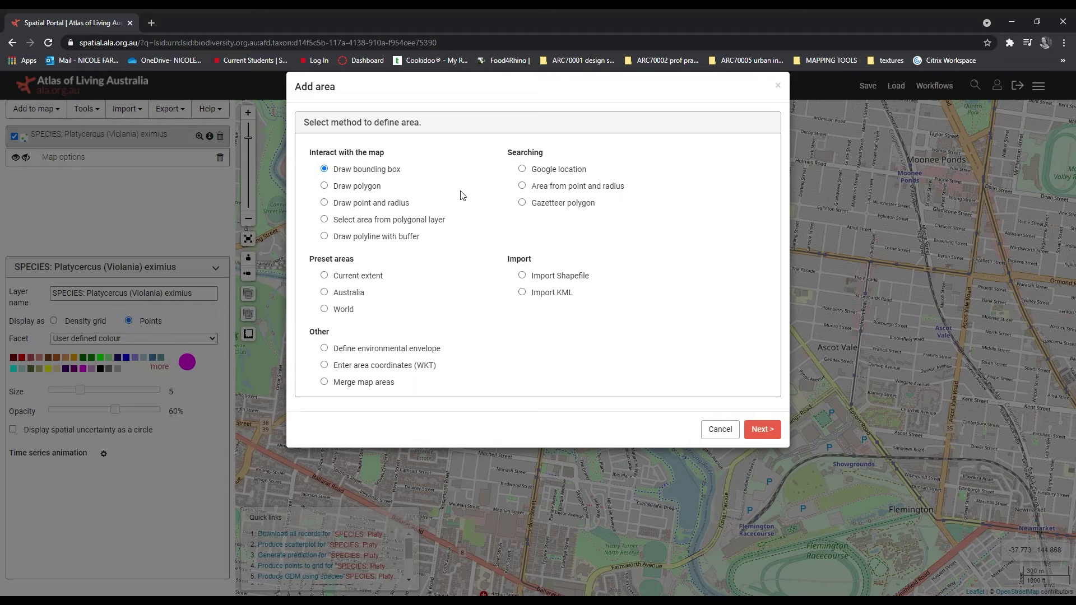
left_click(762, 429)
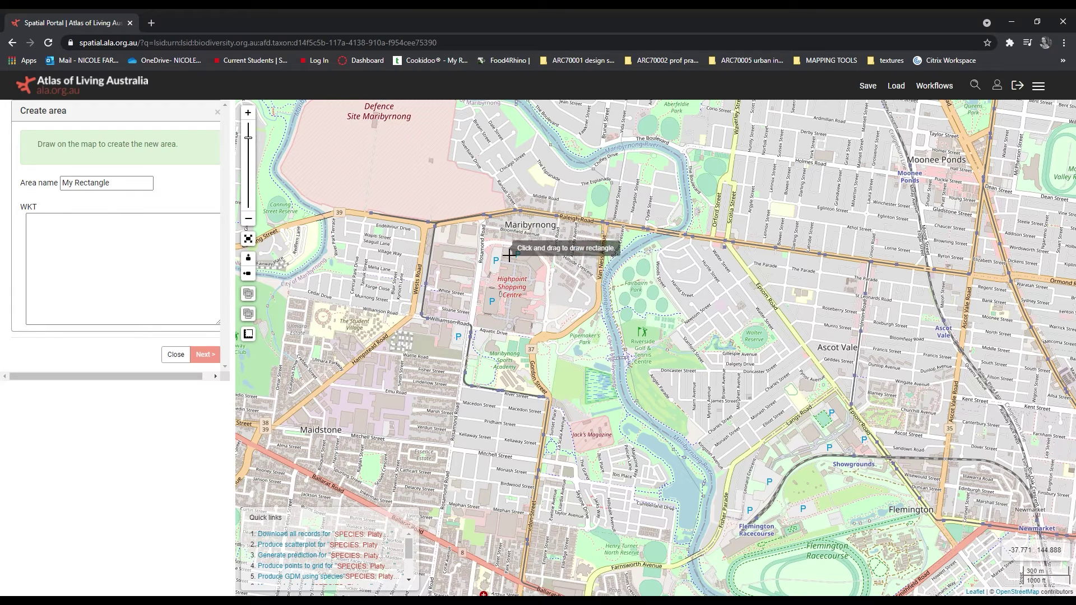
mouse_move(475, 223)
left_mouse_down()
mouse_move(497, 252)
mouse_move(737, 436)
mouse_move(860, 496)
left_mouse_up()
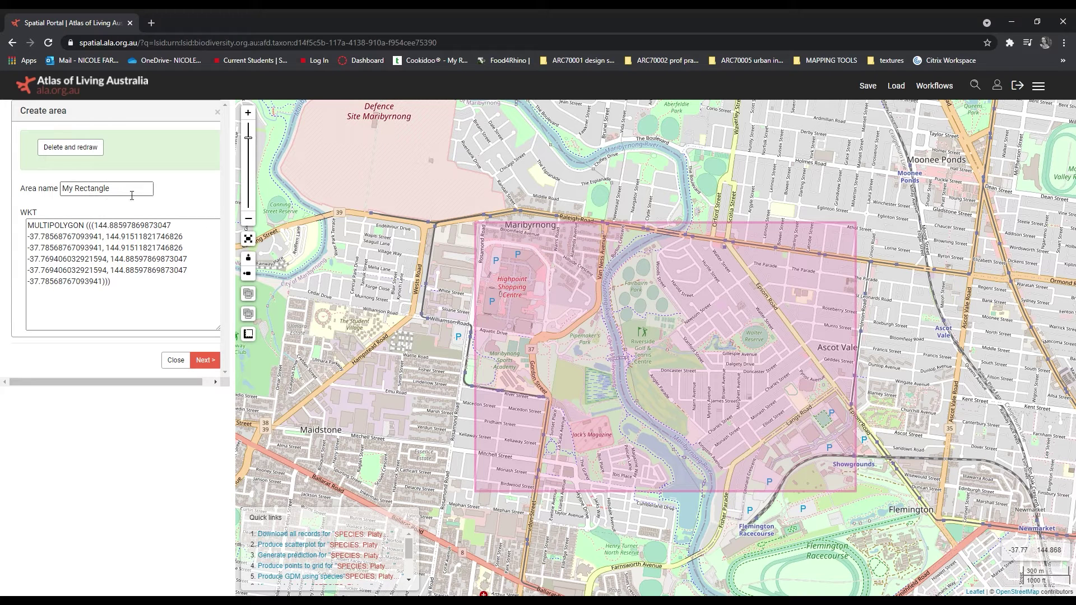
left_click(142, 286)
left_click(205, 360)
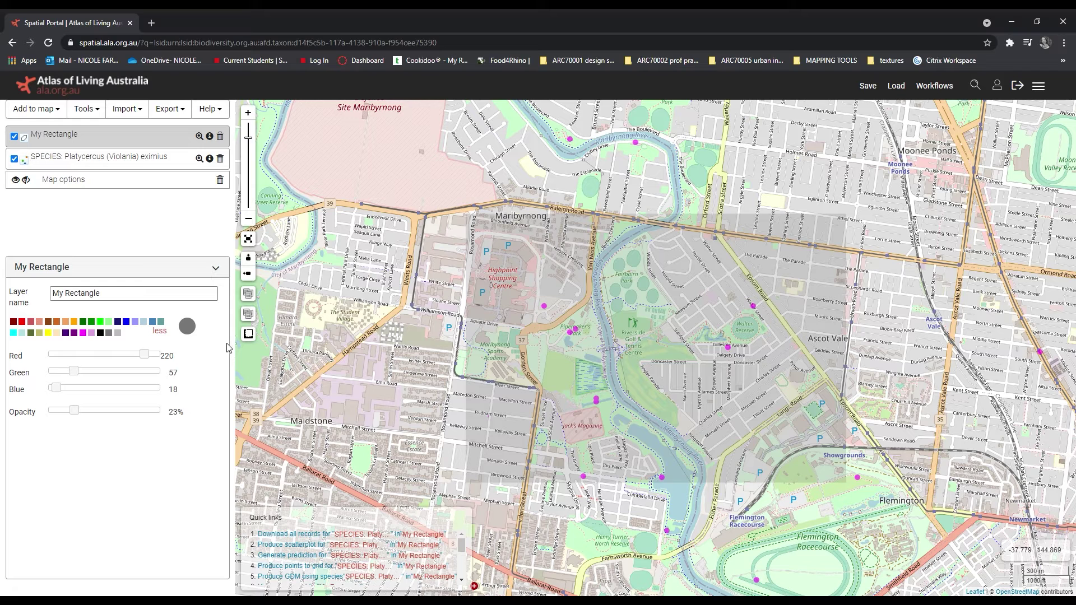
Set the Platycercus (Violania) eximius layer's opacity to 100% and display its records as a density grid.
left_click(149, 172)
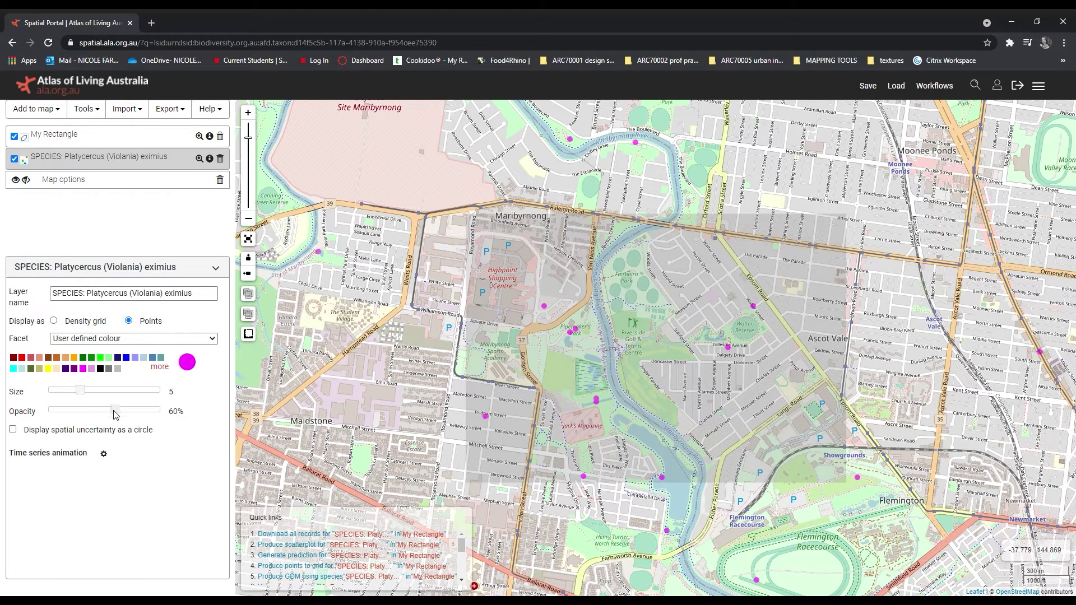
left_click_drag(115, 410, 183, 417)
left_click(53, 321)
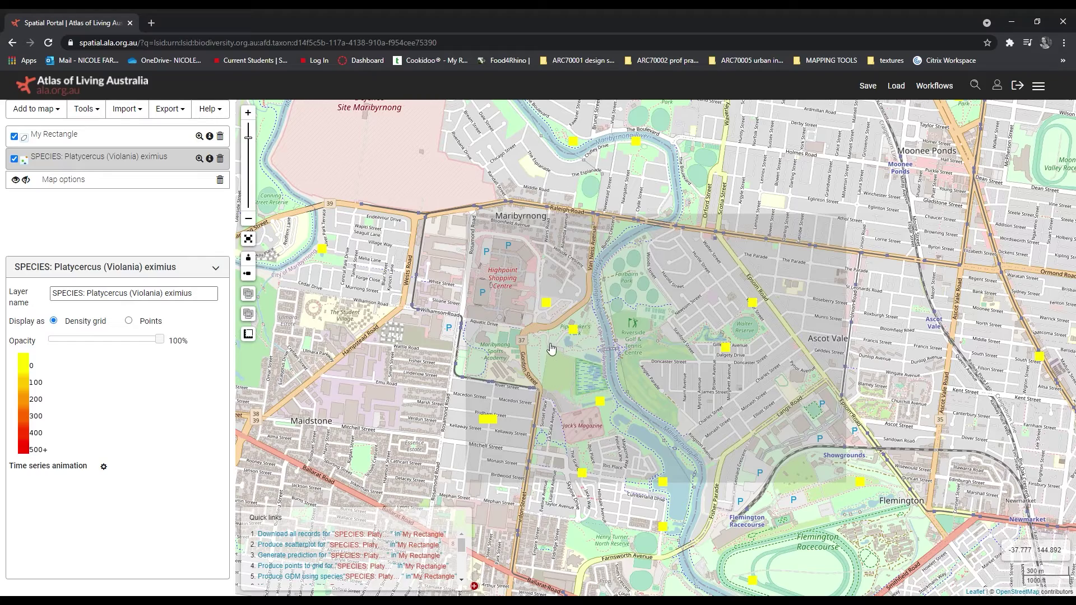
scroll(549, 348, "down", 3)
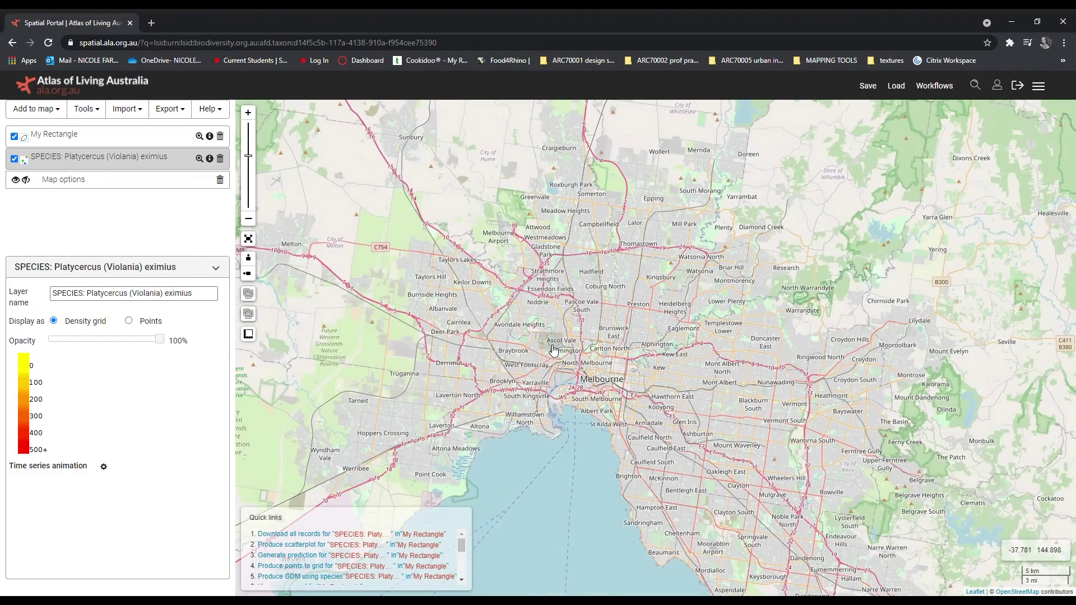
scroll(543, 353, "up", 3)
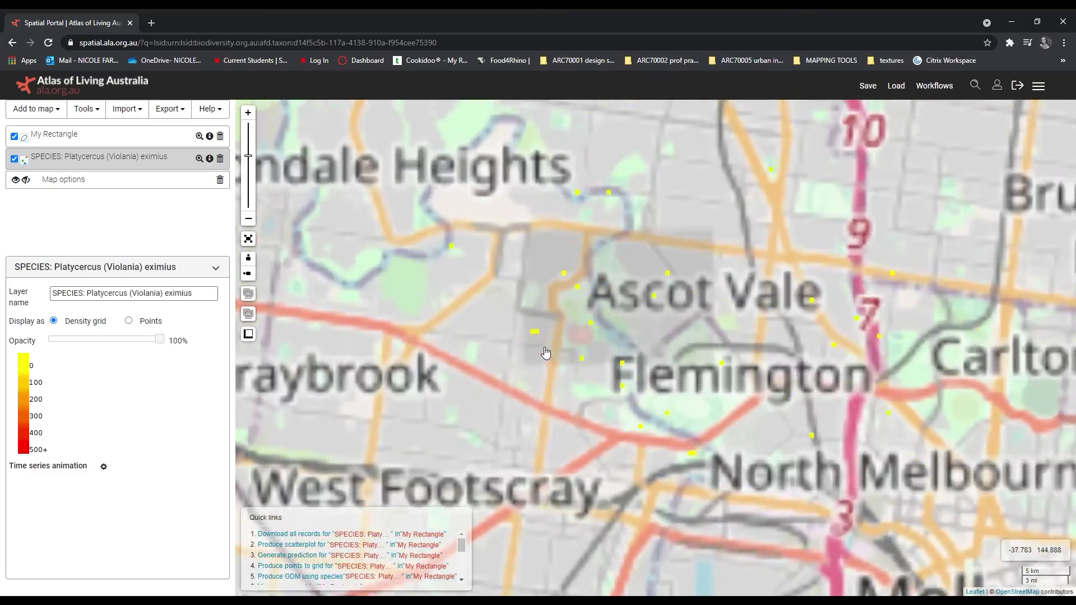
Colour the Platycercus (Violania) eximius points by the Institution facet and look through the listed institutions and their points.
scroll(443, 332, "down", 3)
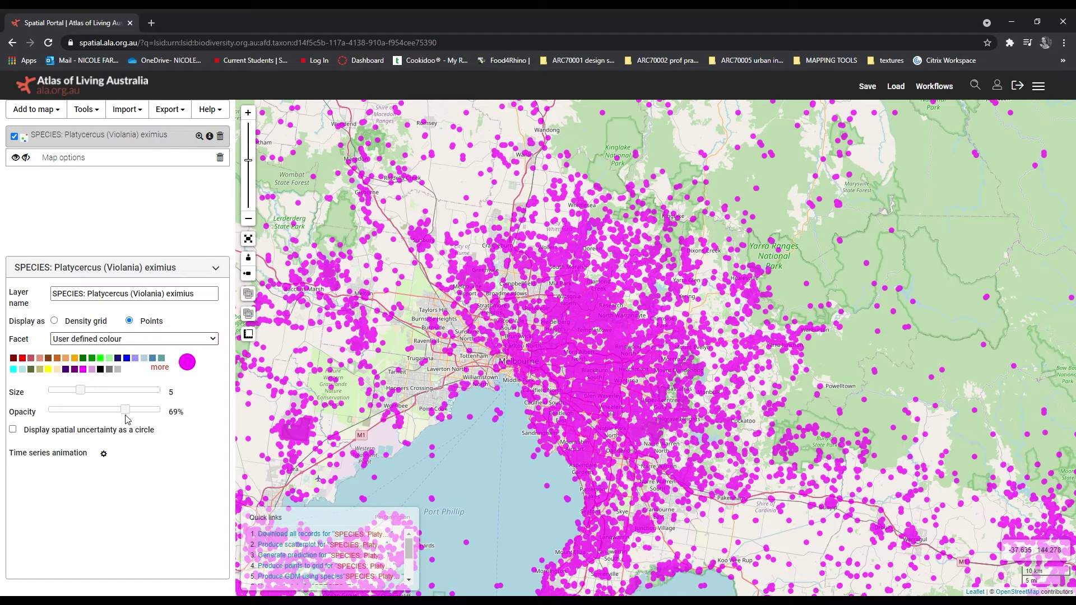
left_click(115, 565)
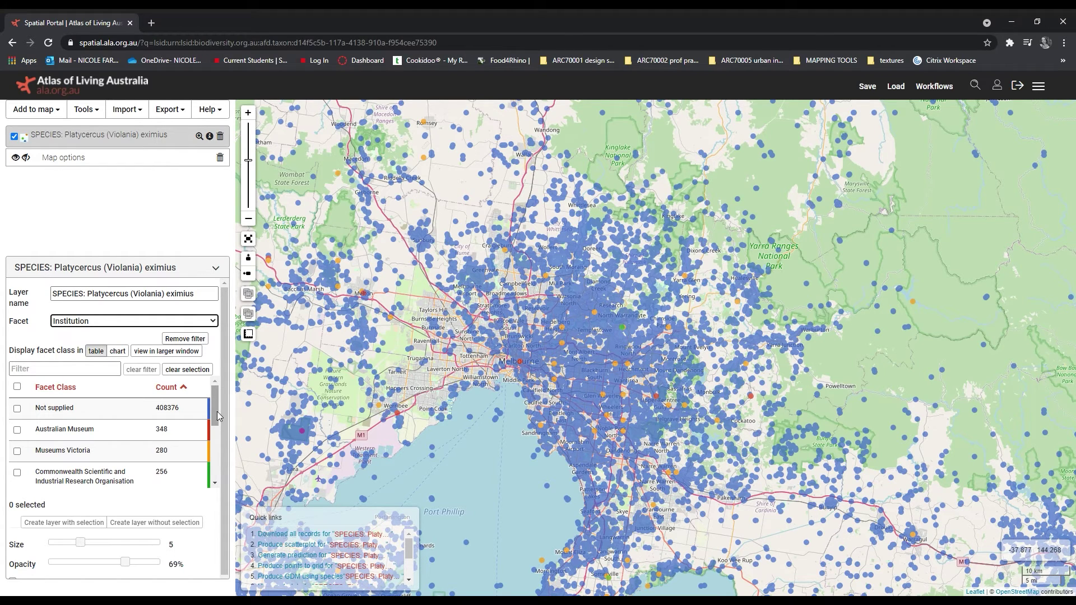
left_click_drag(215, 402, 219, 434)
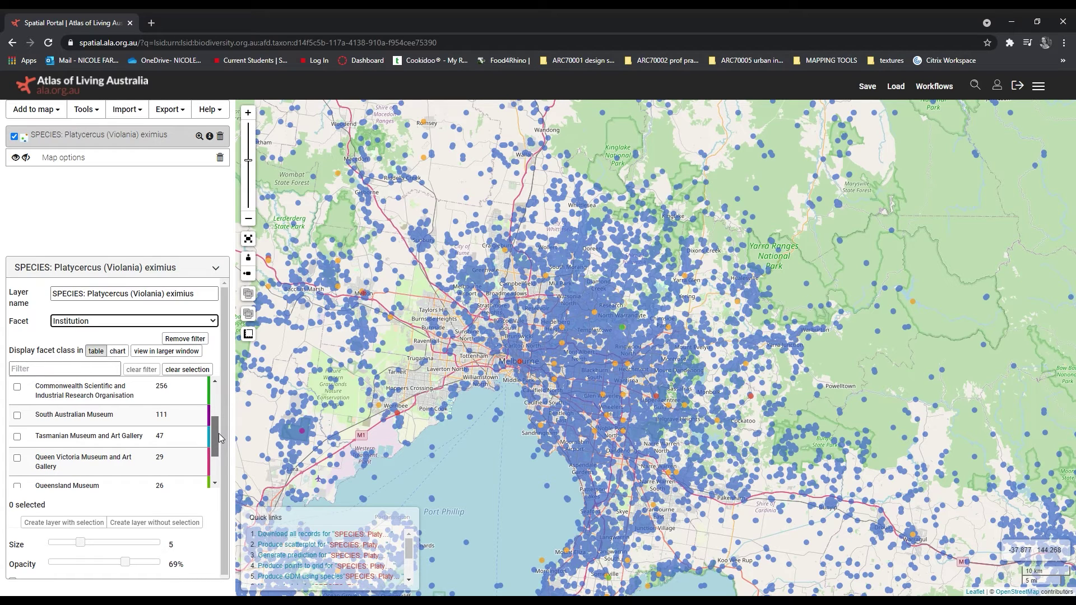
left_click_drag(220, 437, 237, 395)
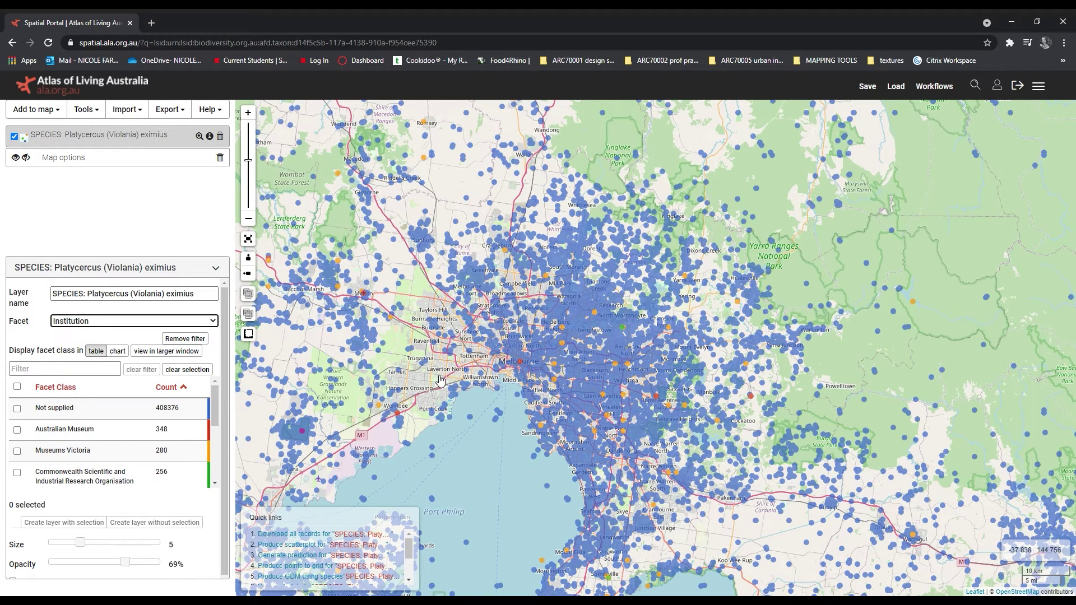
scroll(570, 319, "down", 1)
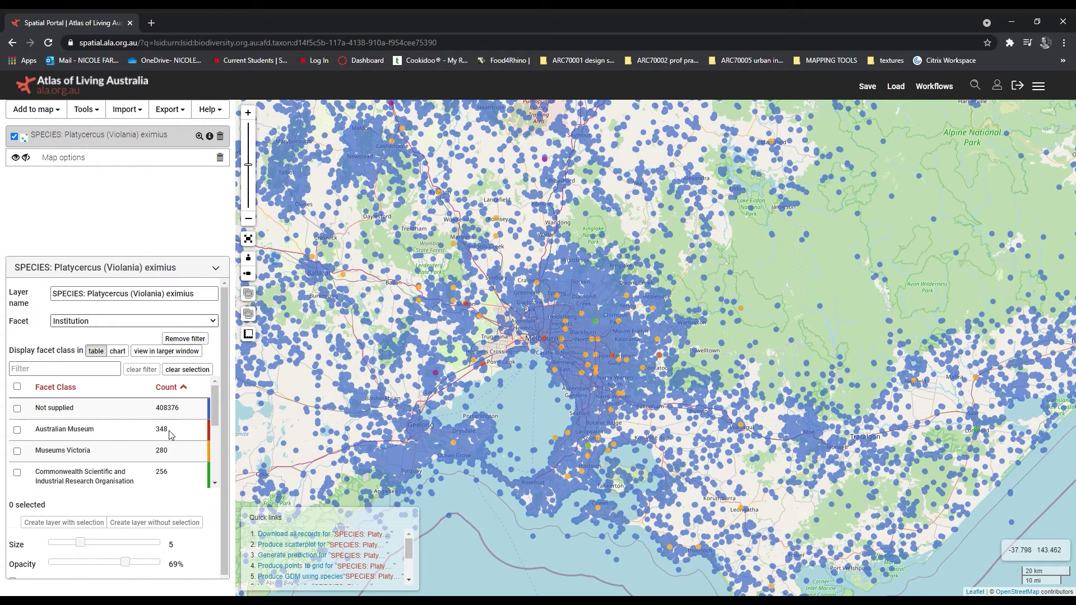
Colour the species points by the Land use facet and look through its classes and their spread across Victoria.
key("Down")
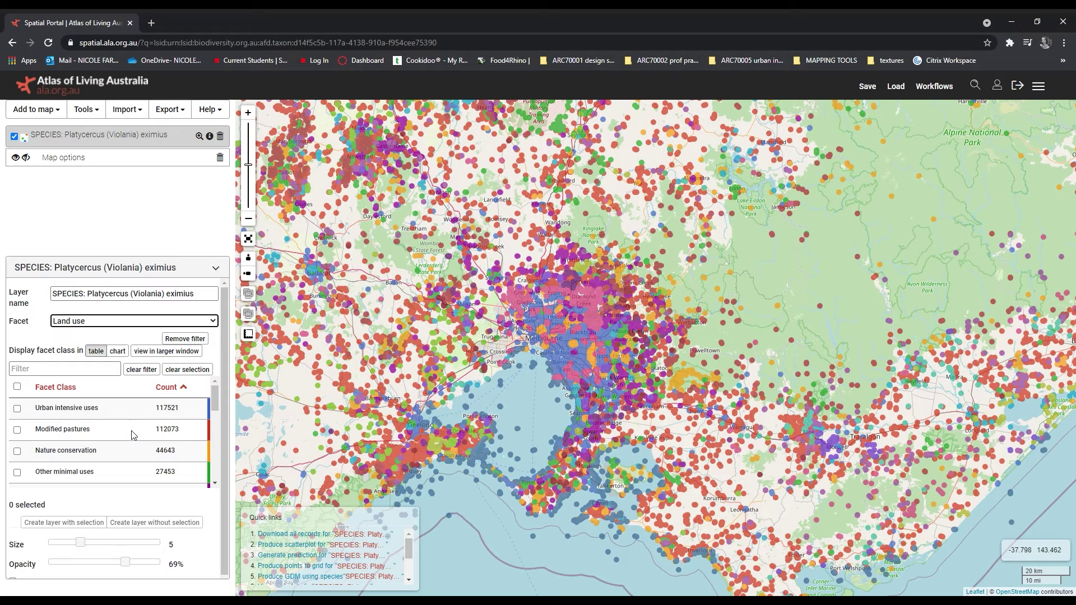
scroll(133, 435, "down", 1)
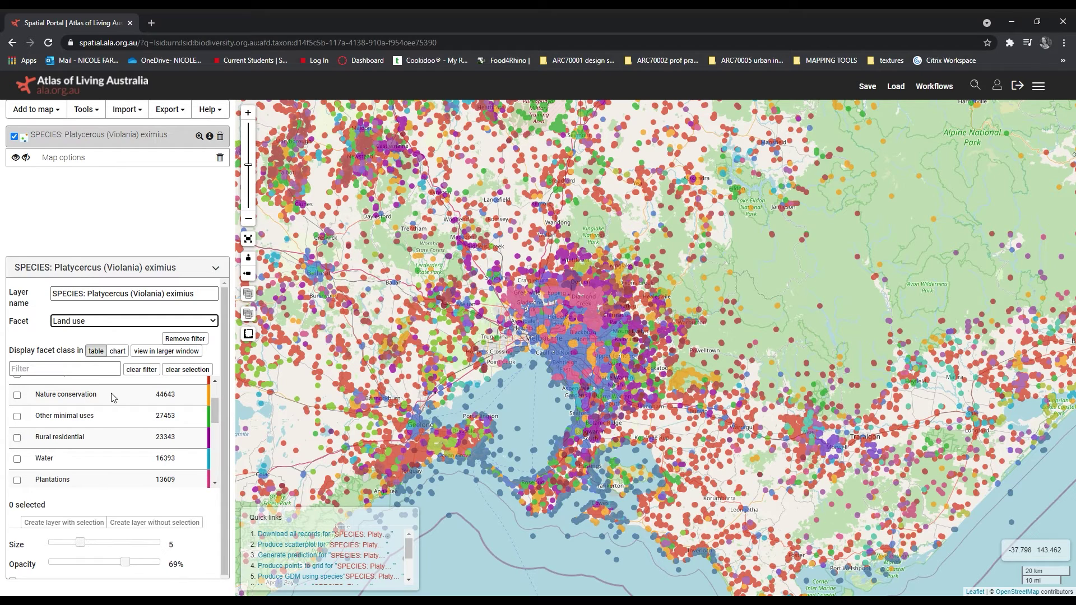
scroll(115, 412, "down", 1)
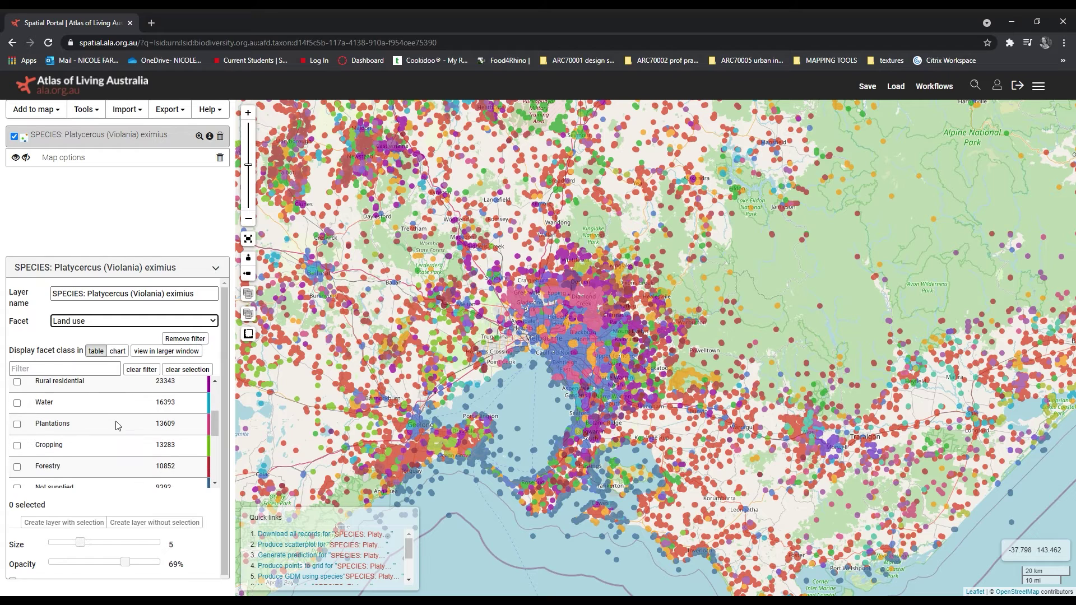
scroll(129, 437, "down", 2)
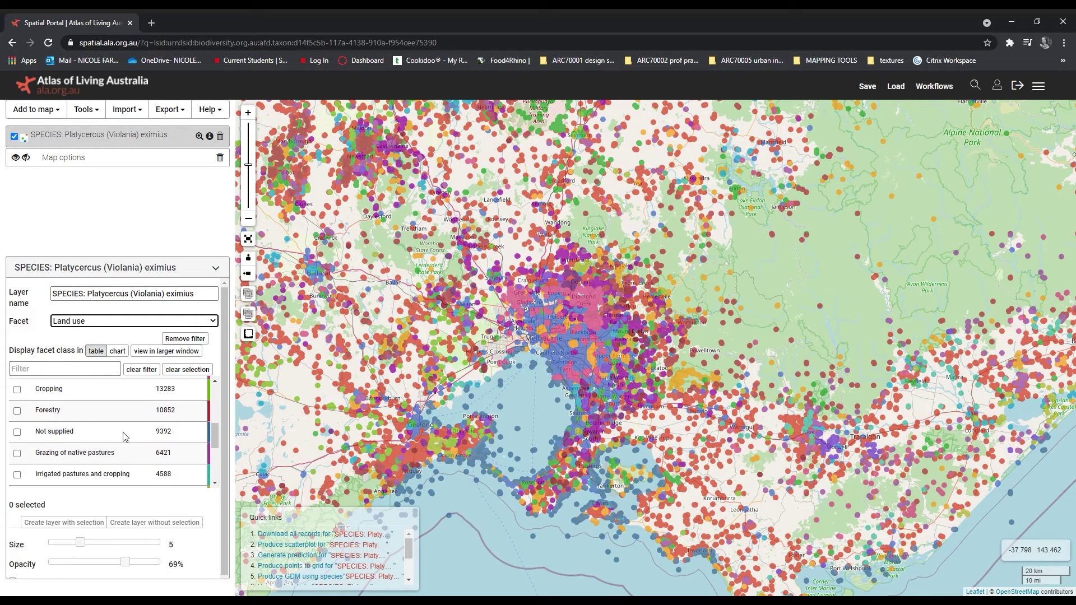
scroll(118, 426, "down", 2)
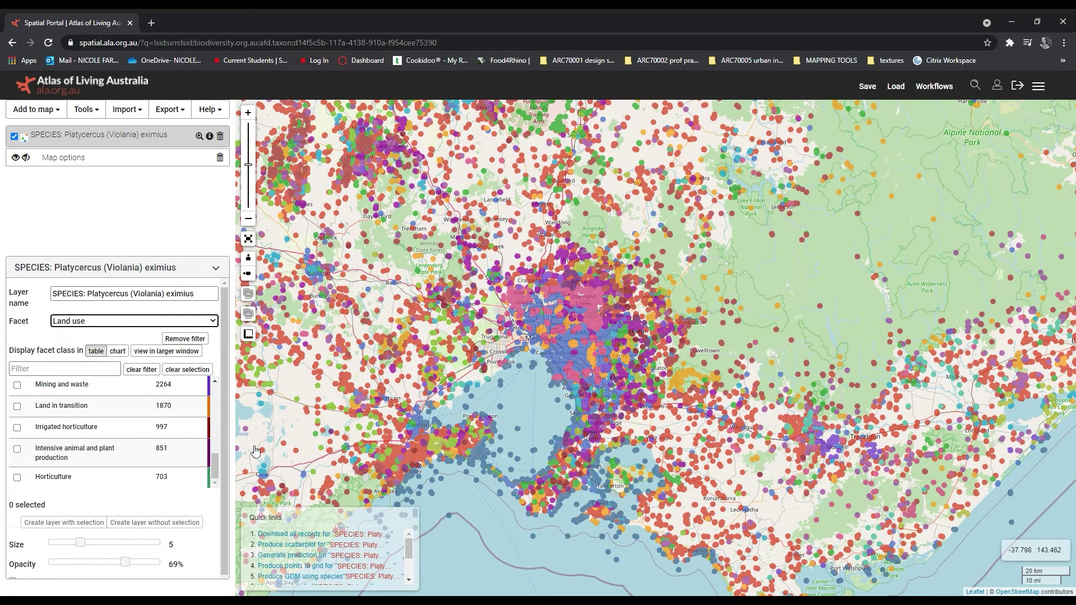
left_click_drag(533, 384, 549, 405)
scroll(550, 405, "down", 1)
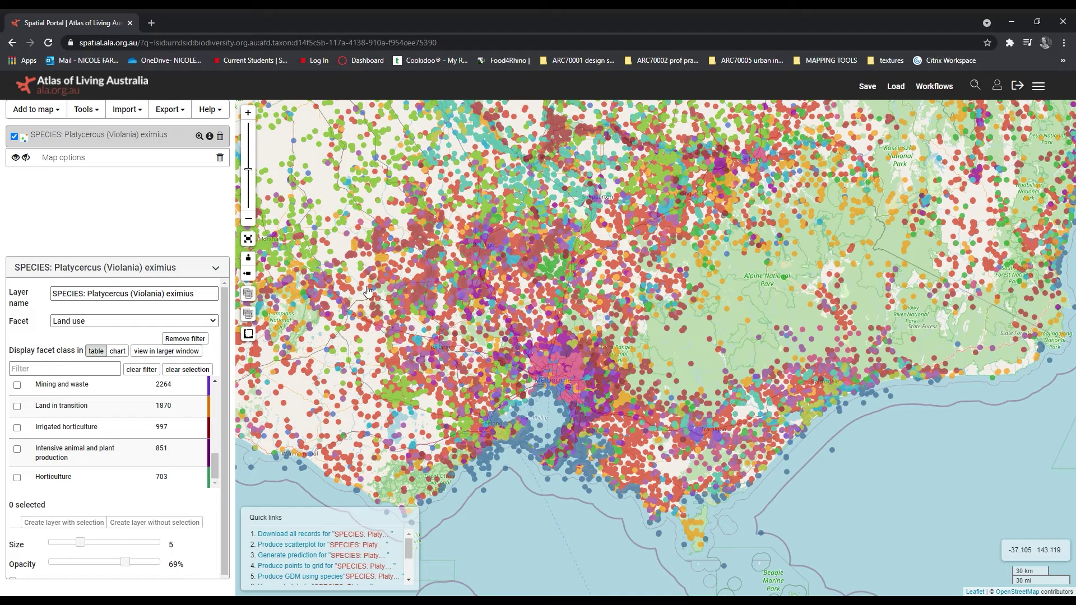
Export the current map view as a png image with the default caption.
left_click(163, 114)
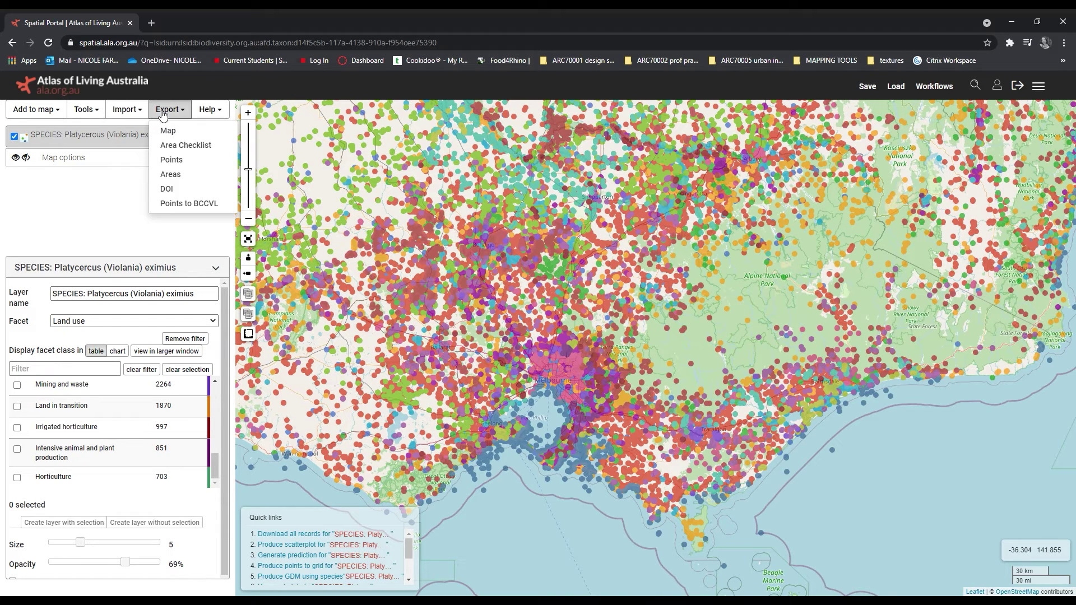
left_click(169, 131)
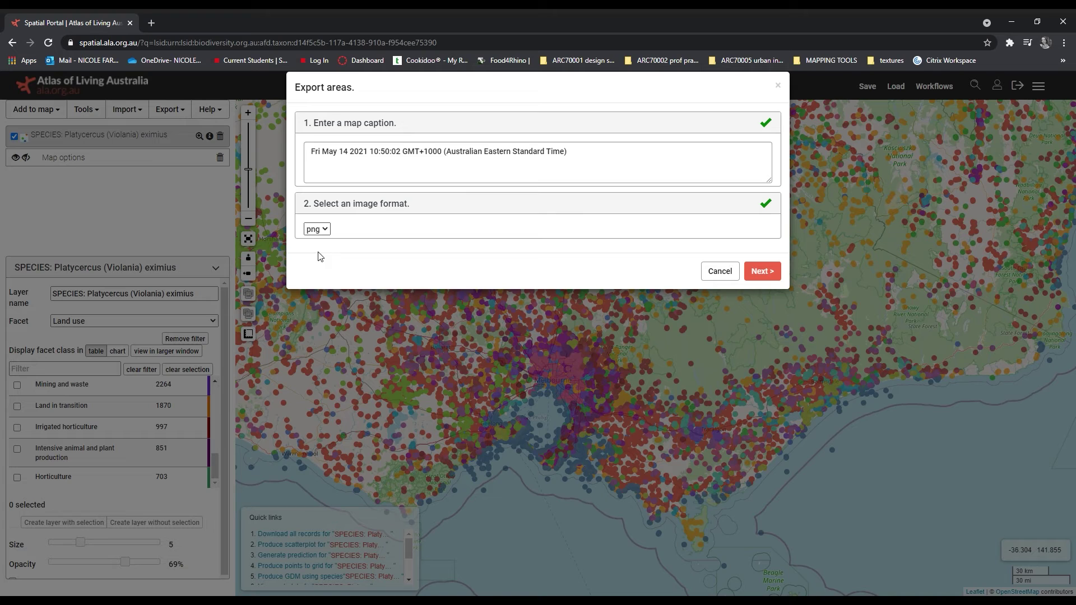
left_click(763, 271)
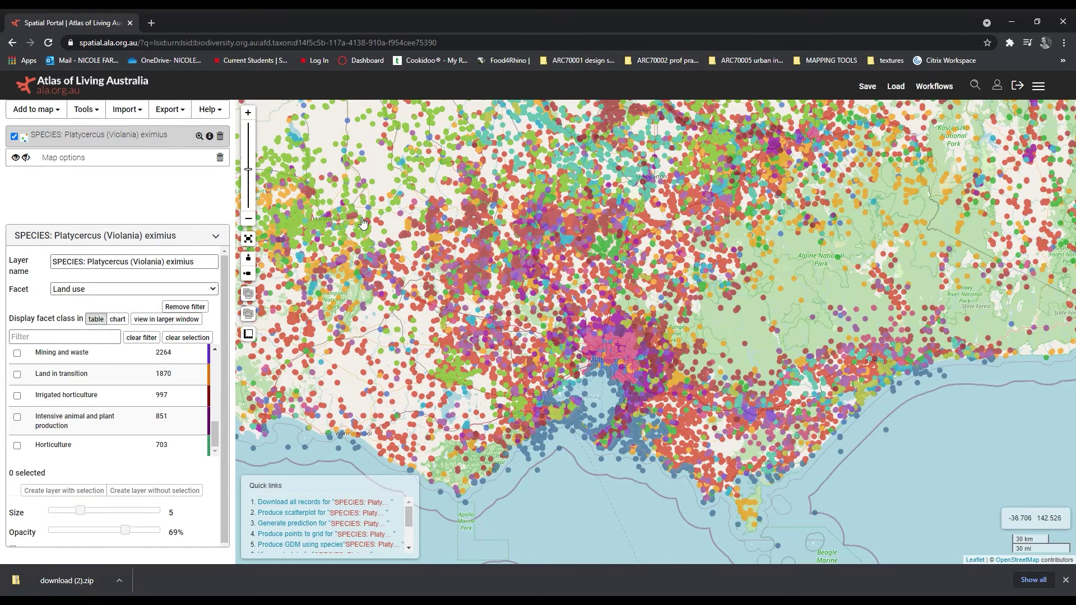
Start a points export for Platycercus (Violania) eximius with Australia as the area.
left_click(174, 110)
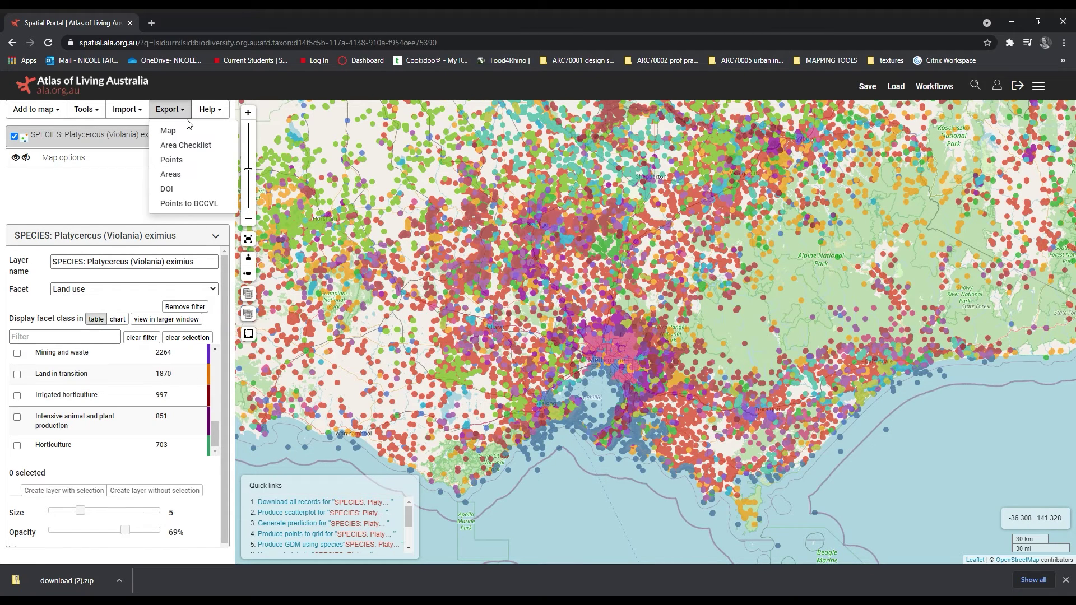
left_click(211, 164)
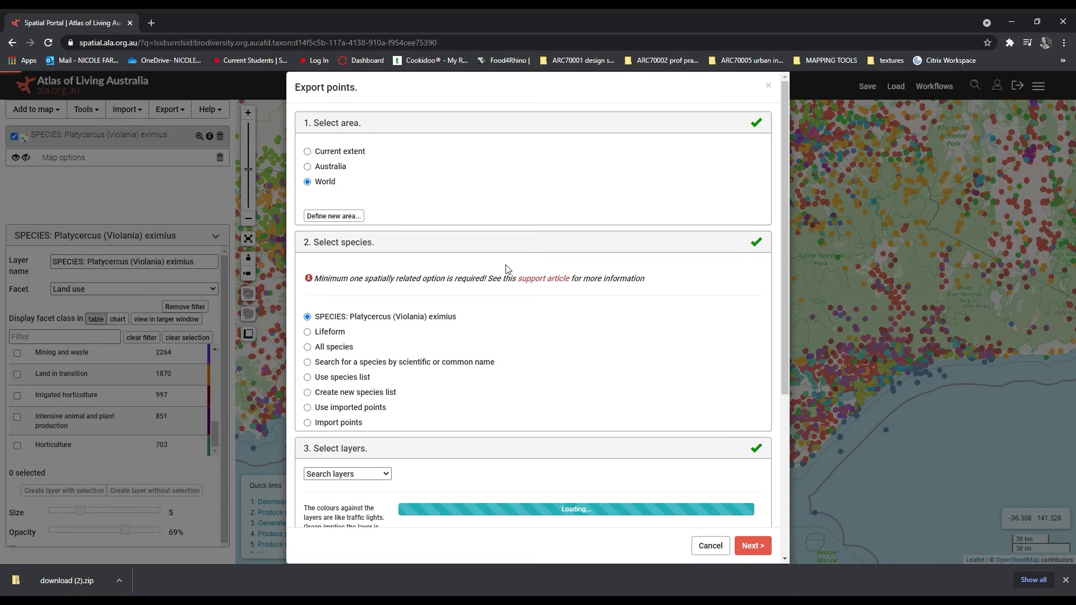
left_click(344, 167)
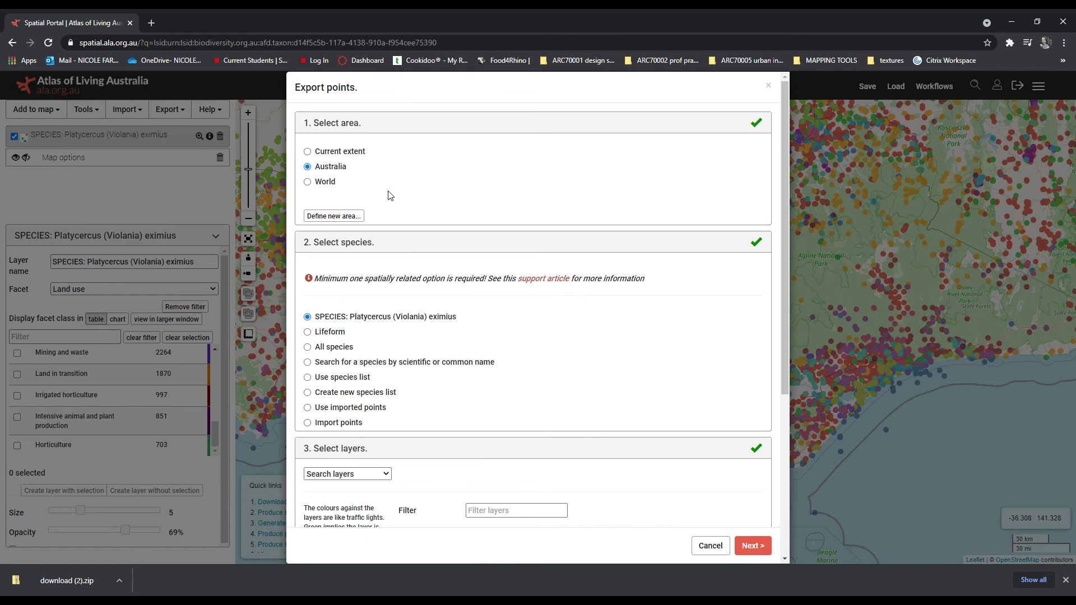
scroll(405, 240, "down", 2)
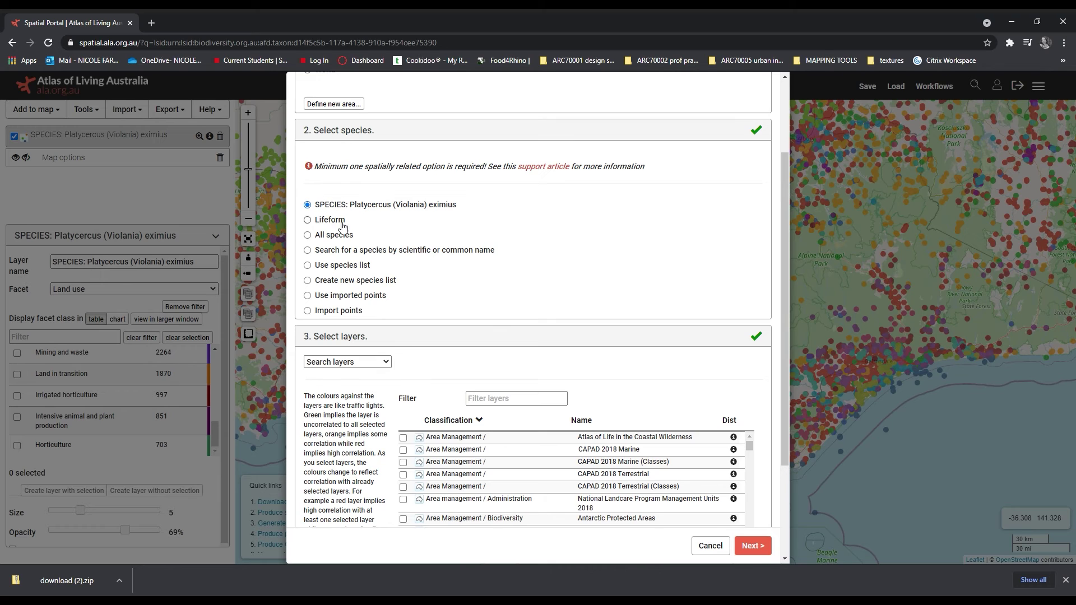
scroll(399, 218, "down", 3)
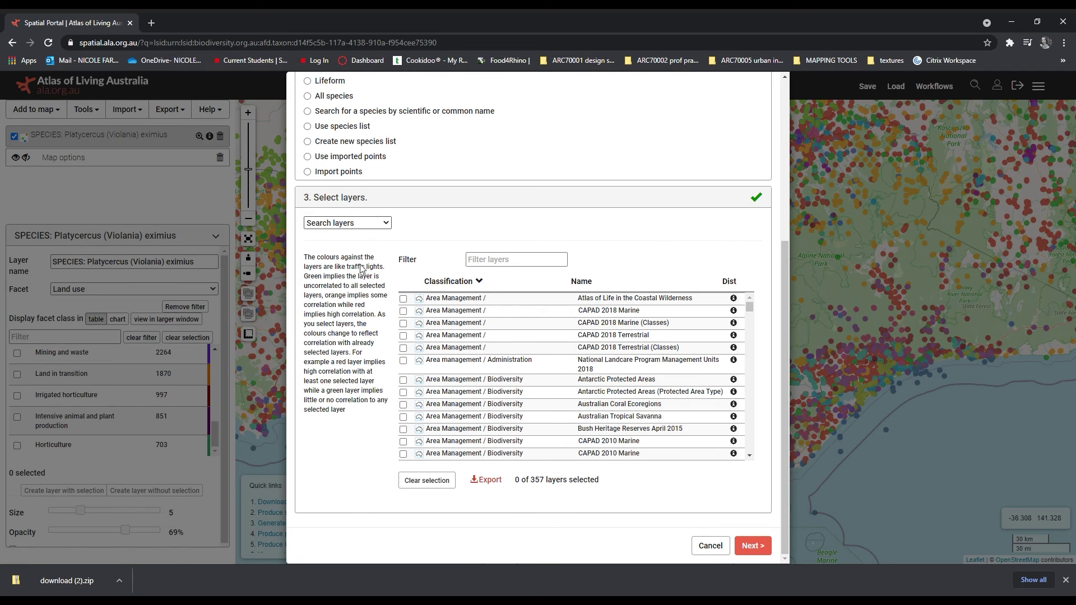
Include the Biodiversity / Status layers Threatened communities (2008), Threatened species (2008) and Migratory species (2008) in the points export.
scroll(447, 330, "down", 1)
scroll(454, 353, "down", 10)
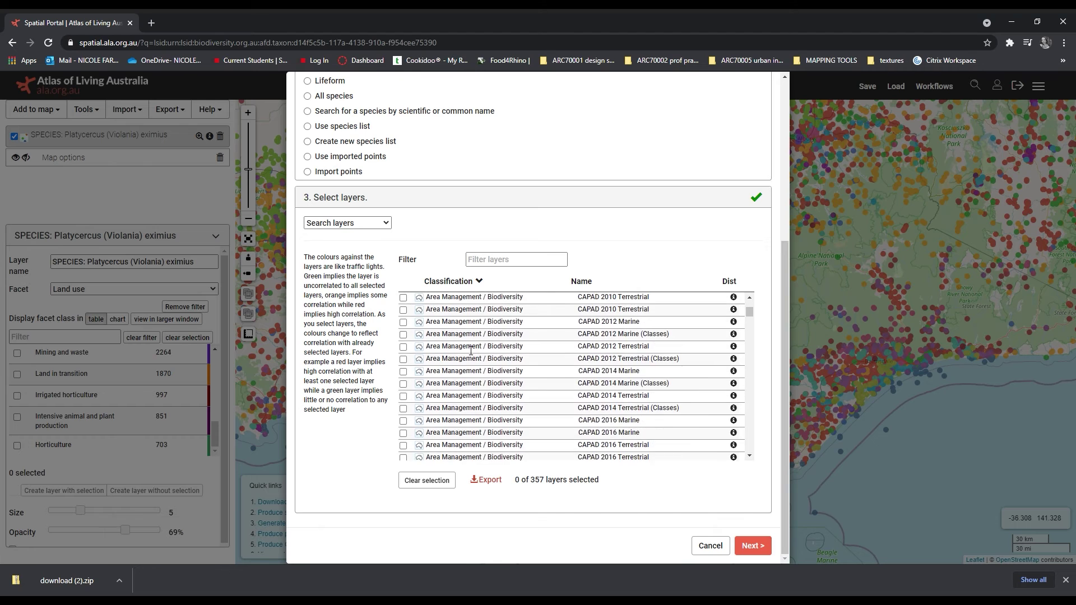
scroll(466, 397, "up", 6)
scroll(467, 397, "up", 8)
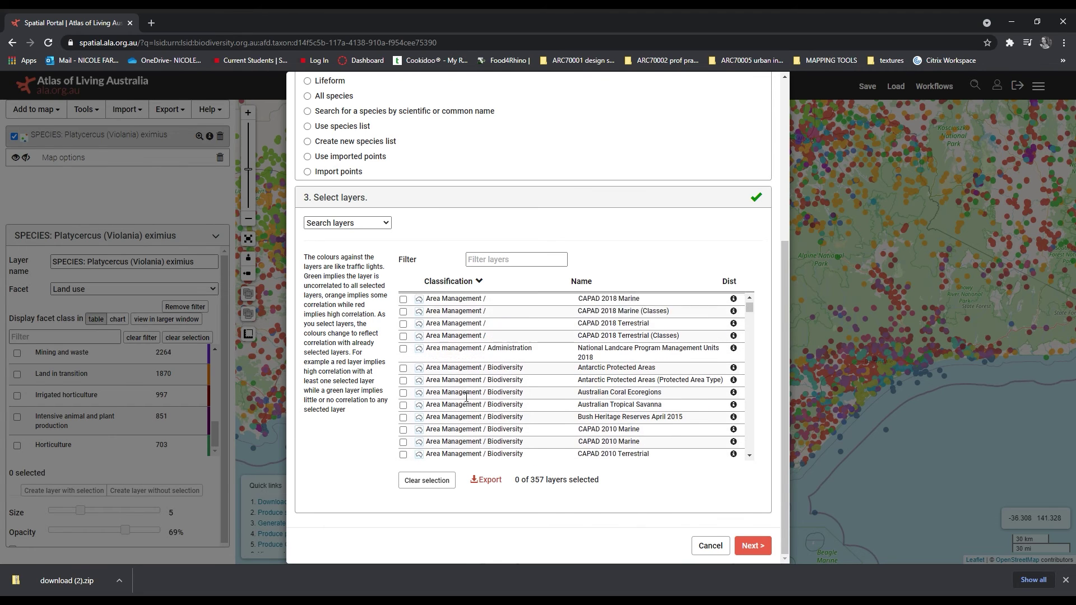
scroll(386, 348, "down", 1)
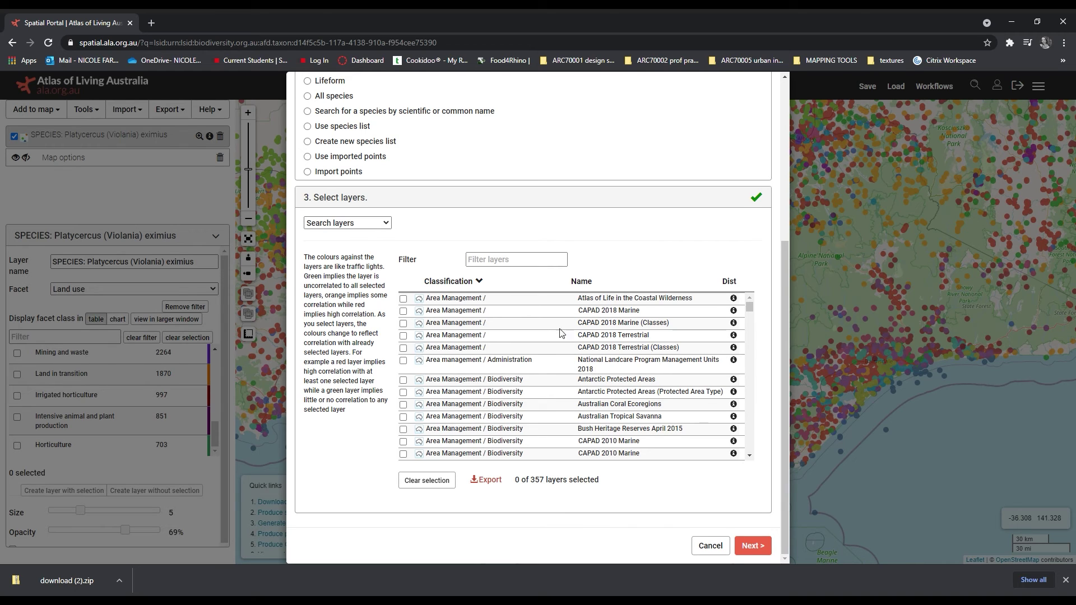
left_click_drag(749, 306, 760, 358)
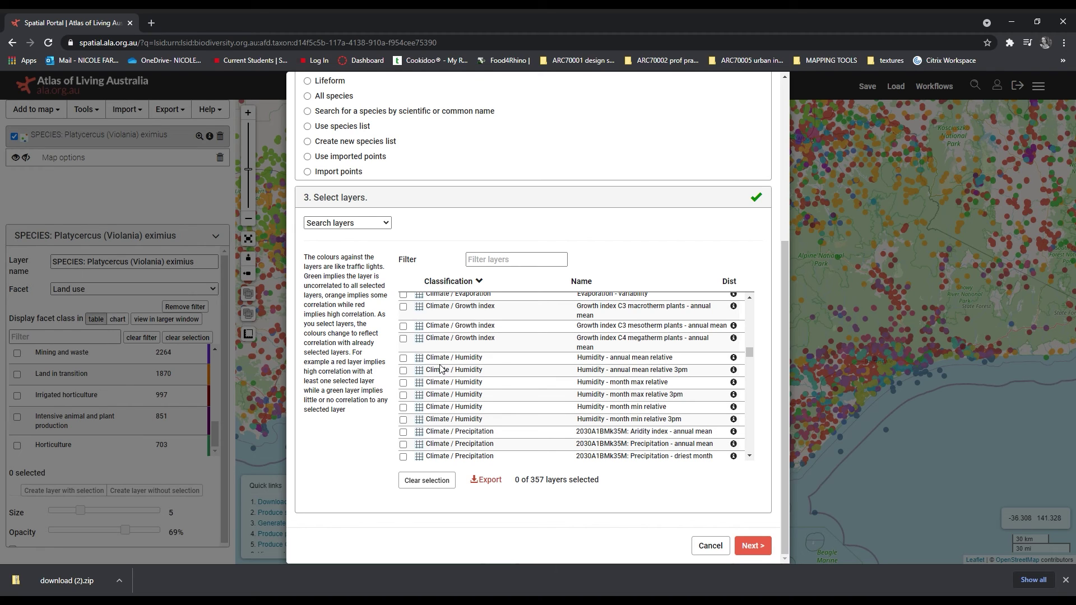
scroll(448, 344, "up", 2)
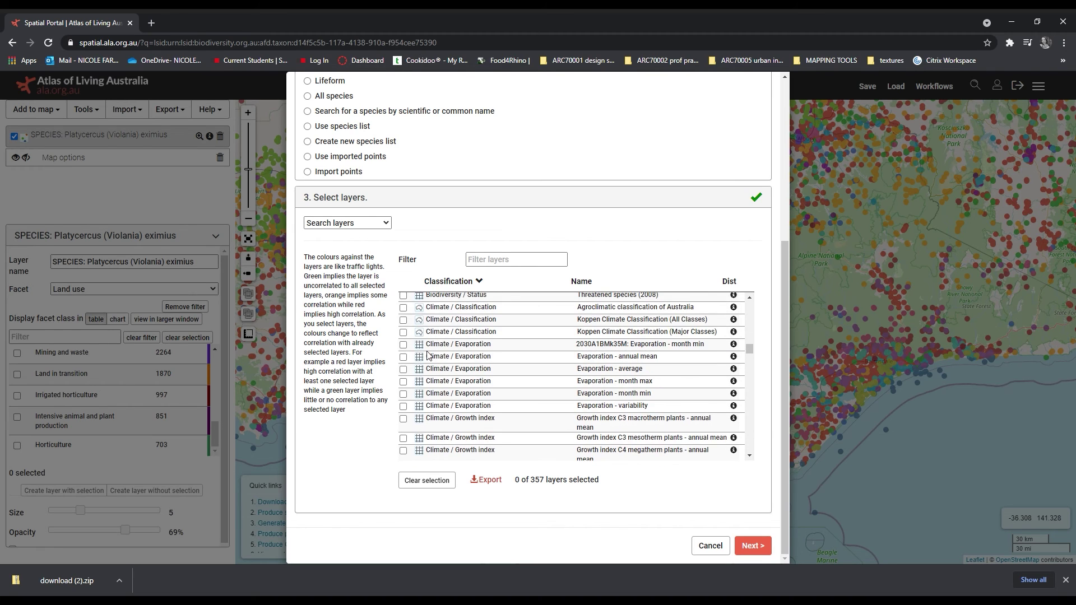
scroll(406, 364, "up", 1)
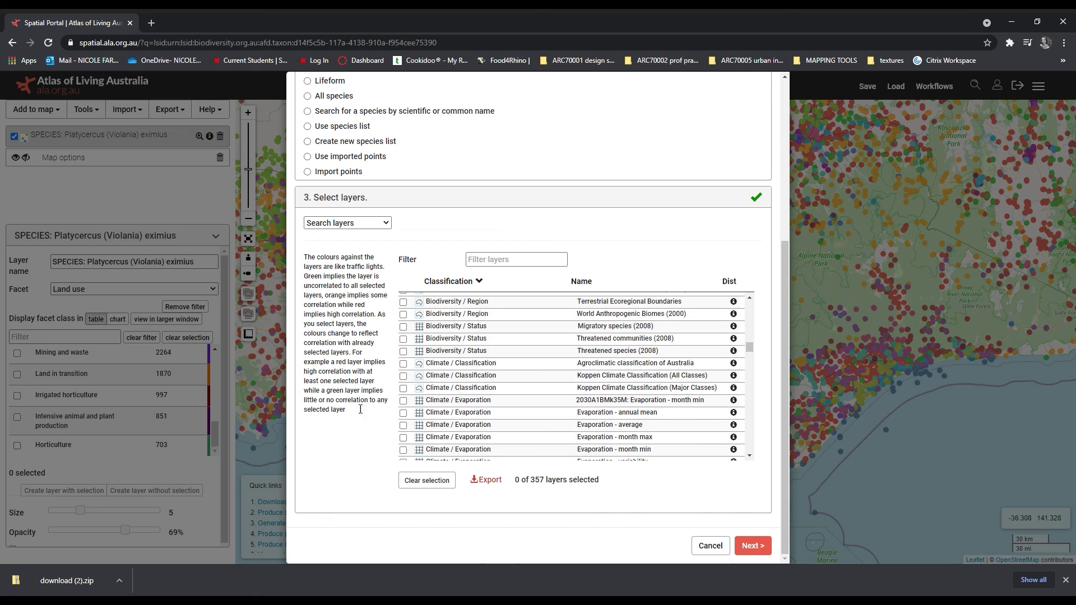
left_click(403, 340)
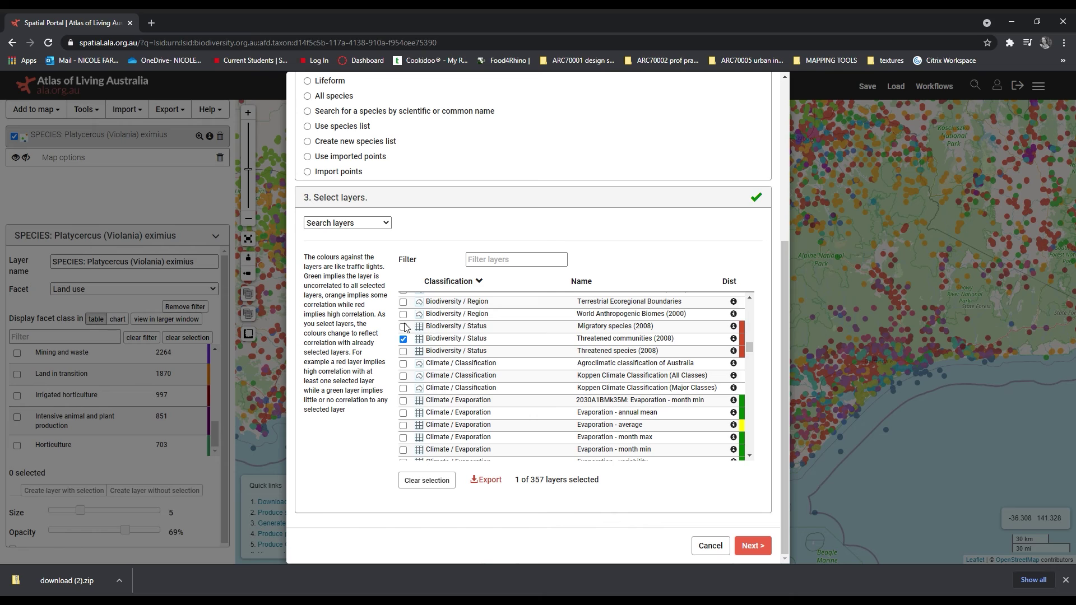
left_click(403, 352)
left_click(403, 327)
Add the World Anthropogenic Biomes (2000) and Terrestrial Ecoregional Boundaries layers to the export and proceed to the records download.
scroll(502, 347, "up", 1)
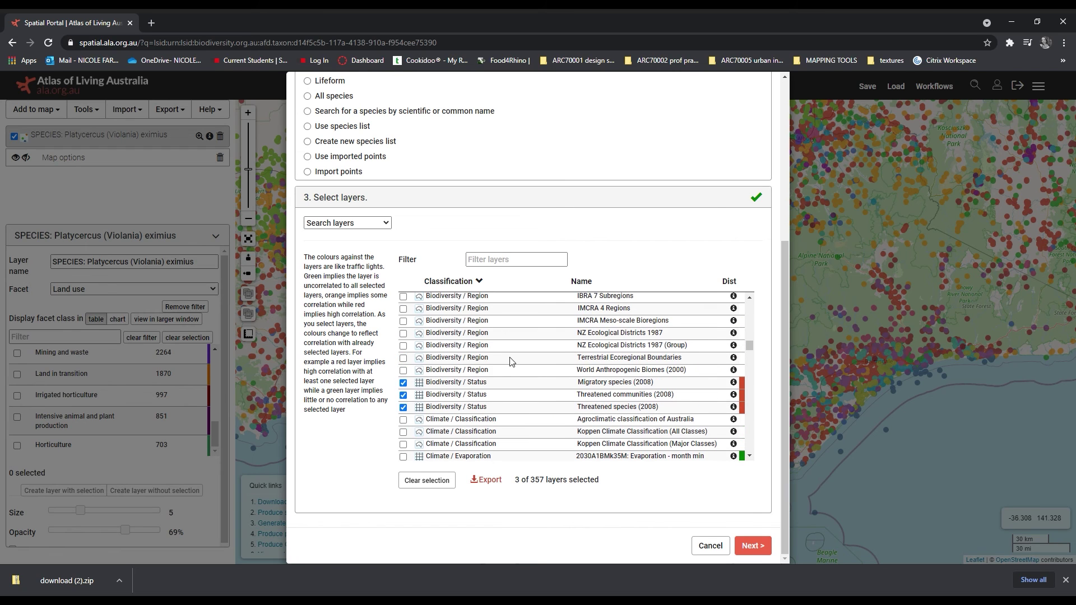
left_click(403, 370)
left_click(403, 359)
left_click(753, 546)
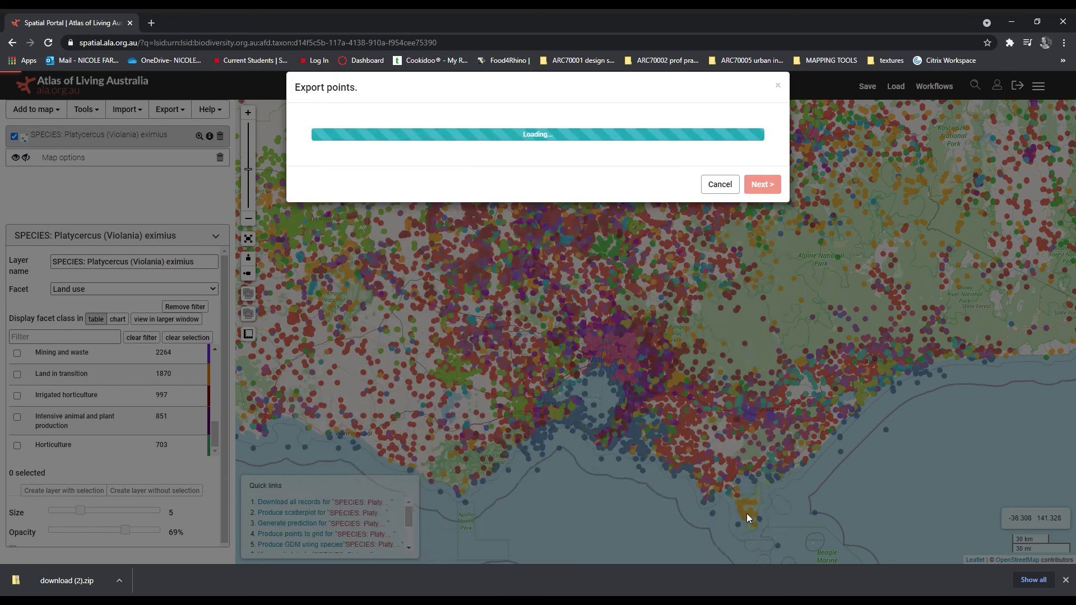
Review the occurrence record download options and read the help notes for Full Darwin Core, CSV and TSV.
scroll(589, 269, "down", 2)
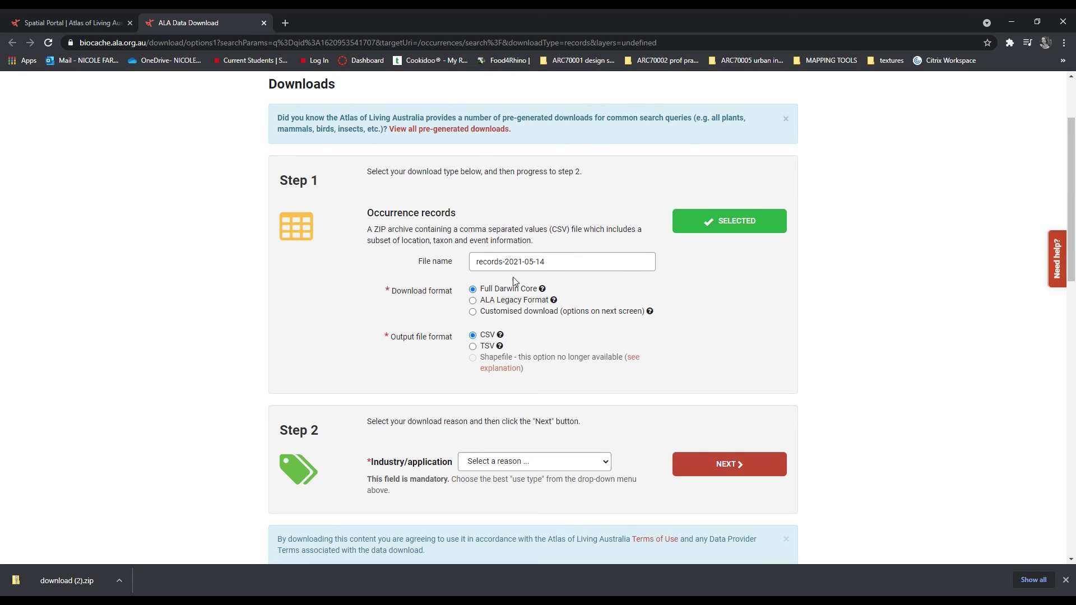
scroll(493, 276, "down", 1)
scroll(493, 275, "down", 1)
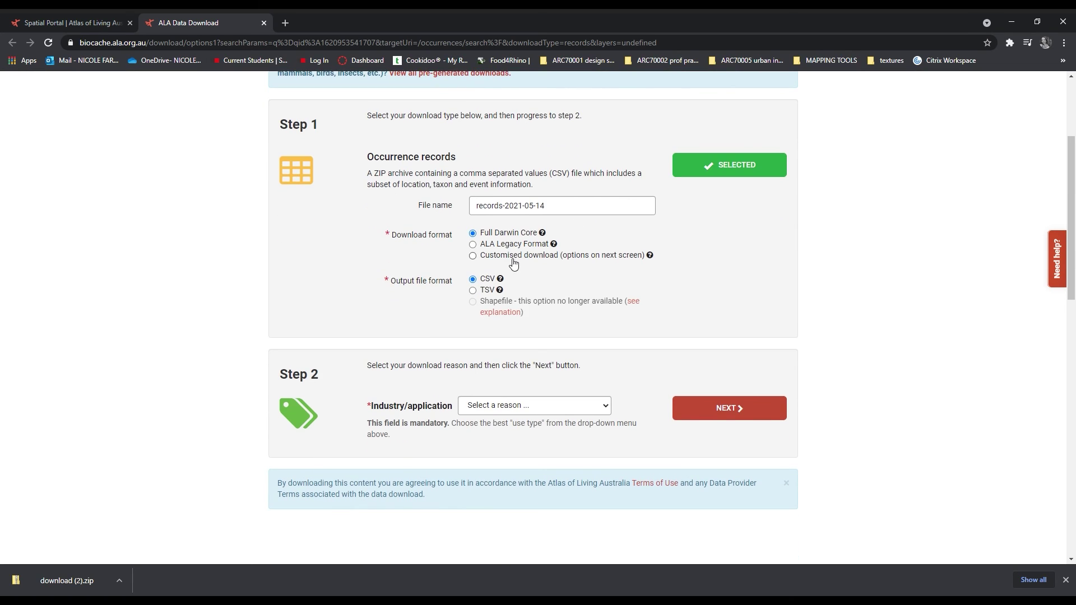
left_click(542, 232)
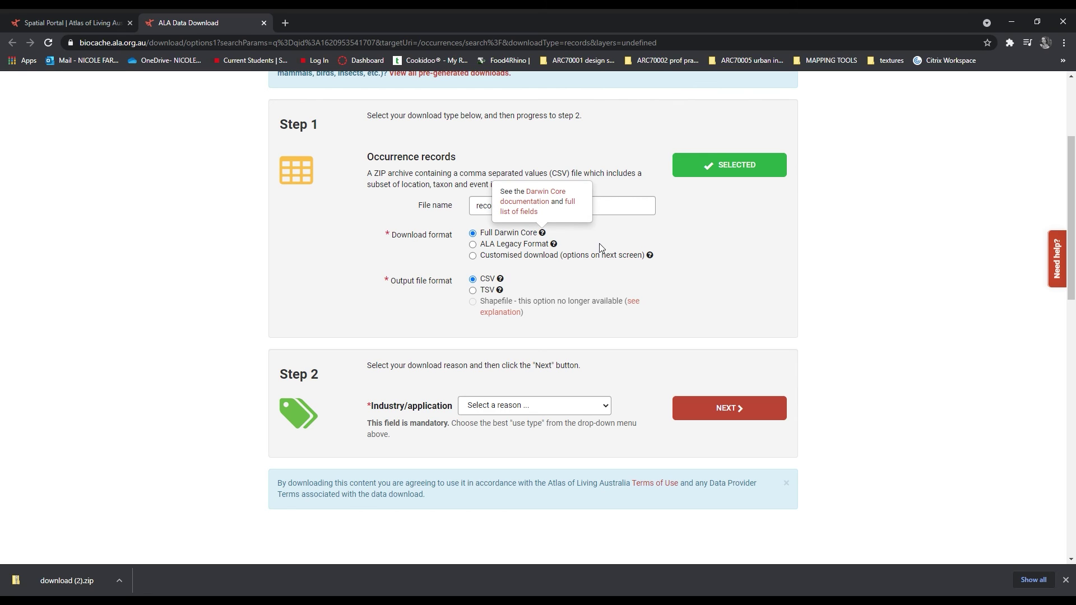
left_click(501, 280)
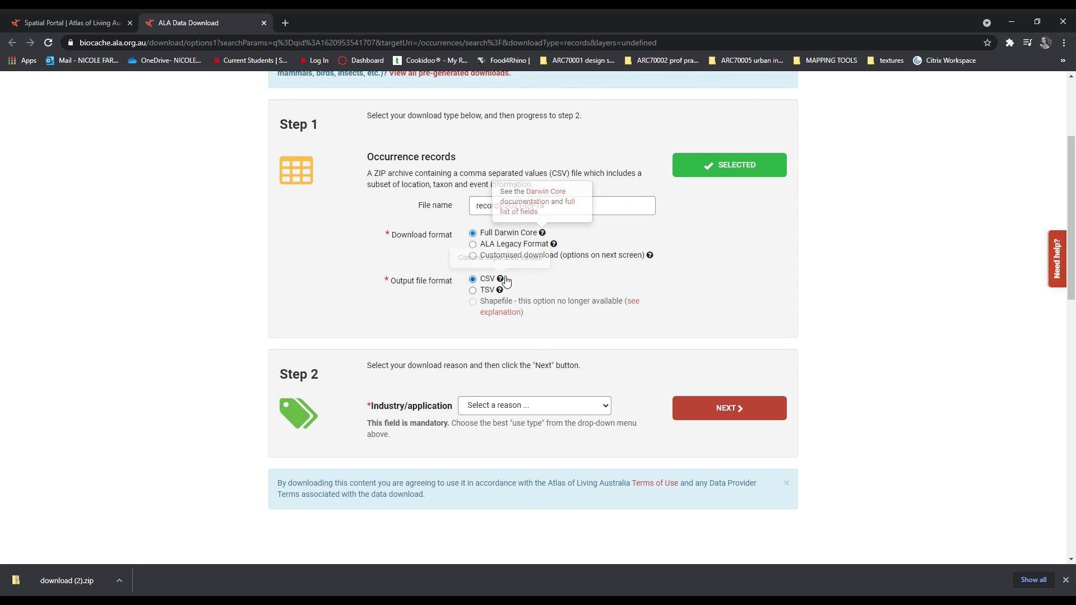
left_click(500, 290)
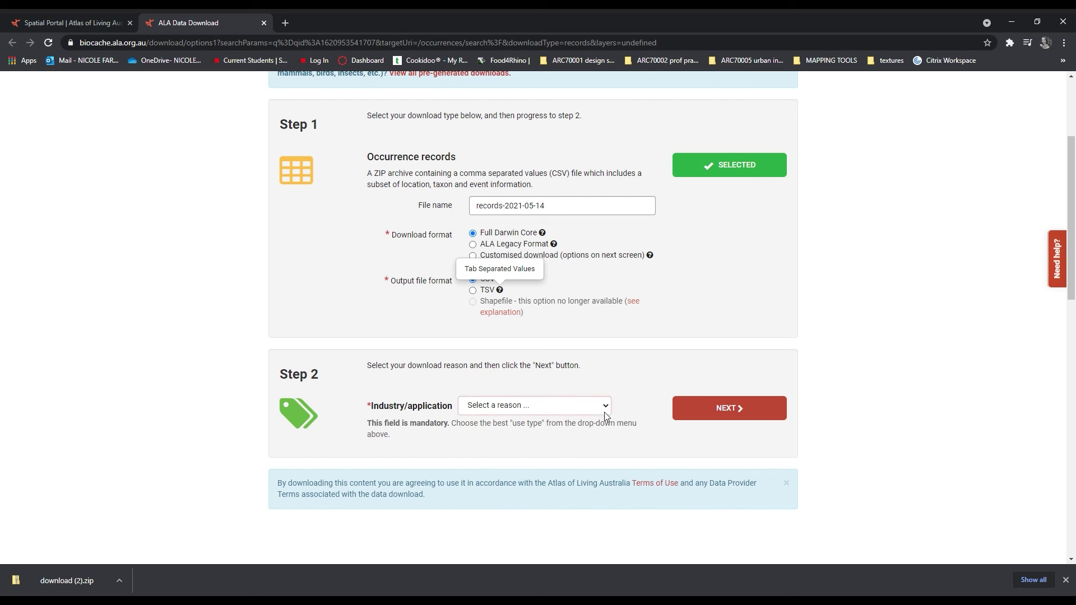
Give education as the download reason, submit the records request, and return to the Spatial Portal map.
left_click(562, 459)
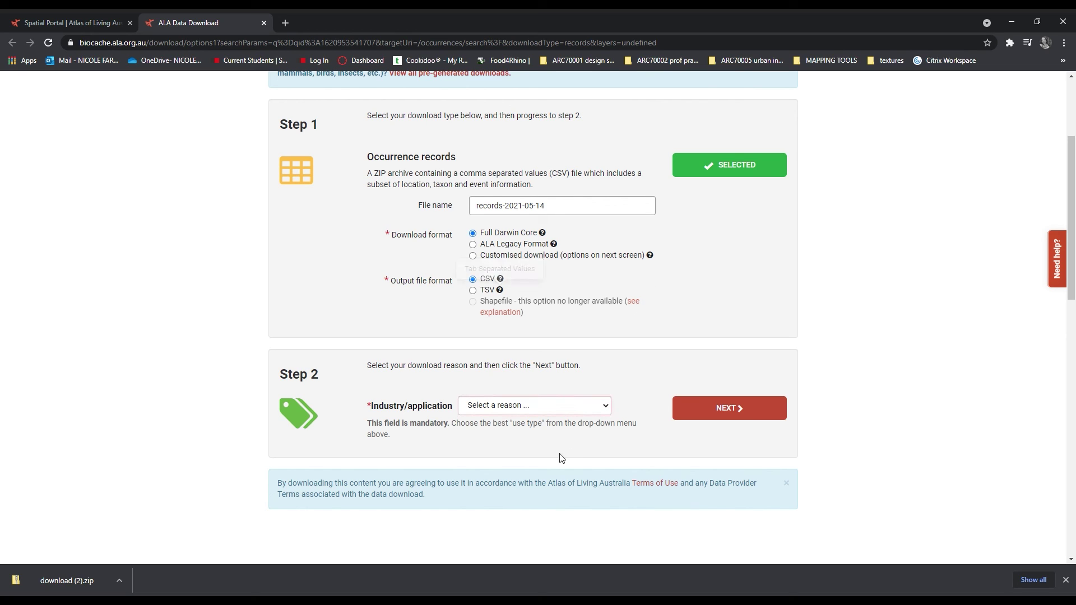
left_click(550, 484)
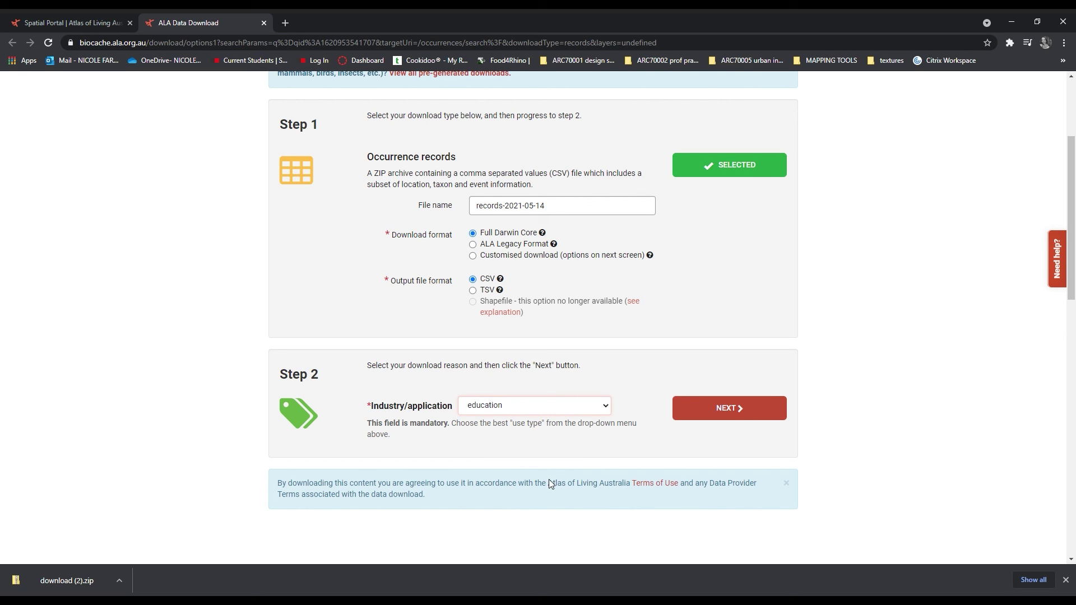
left_click(706, 423)
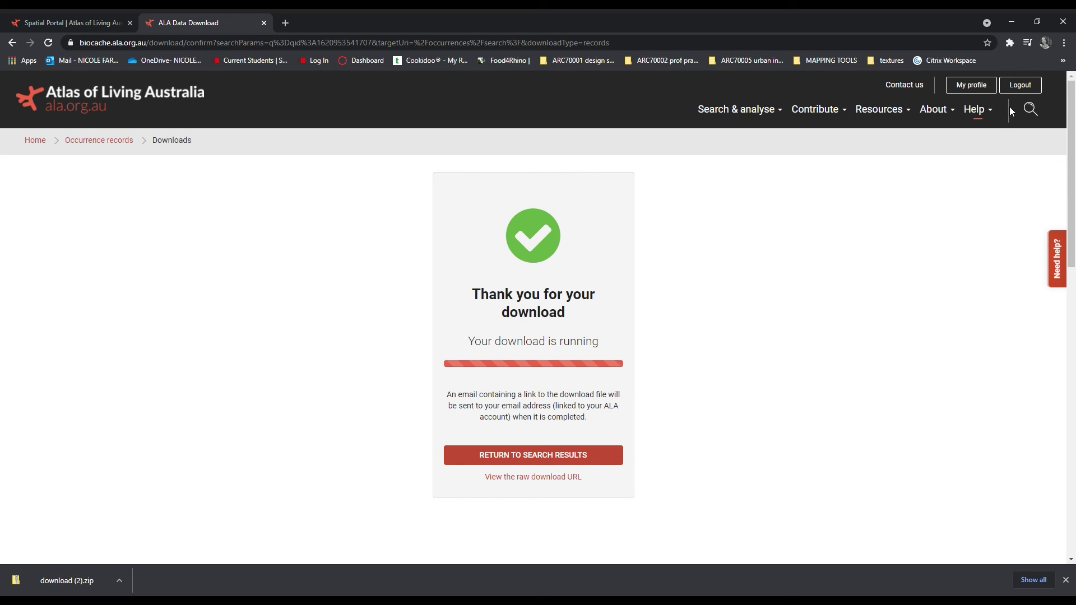
key("ctrl+Tab")
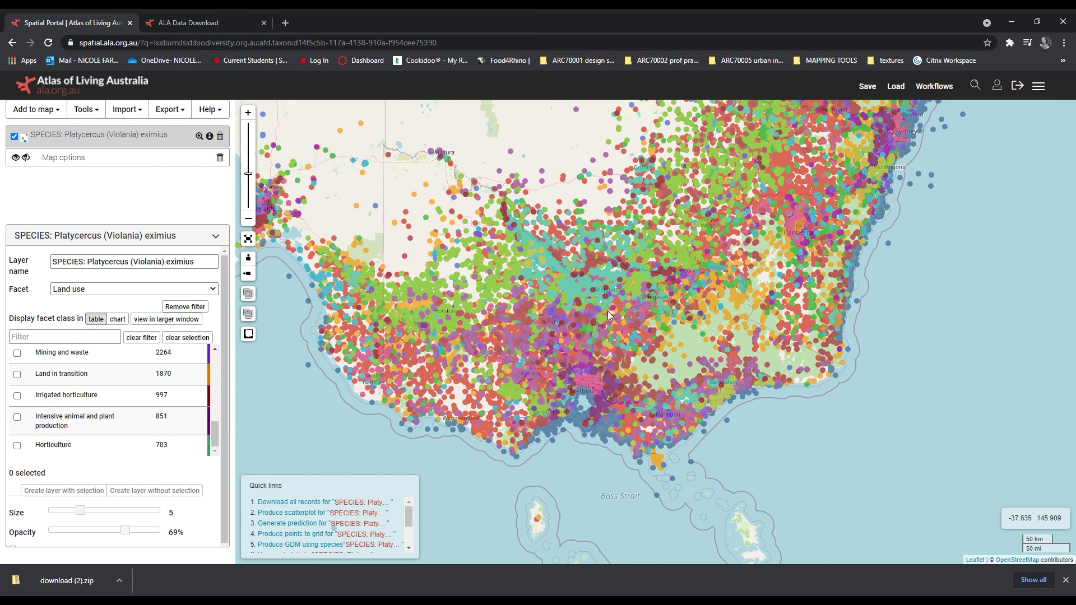